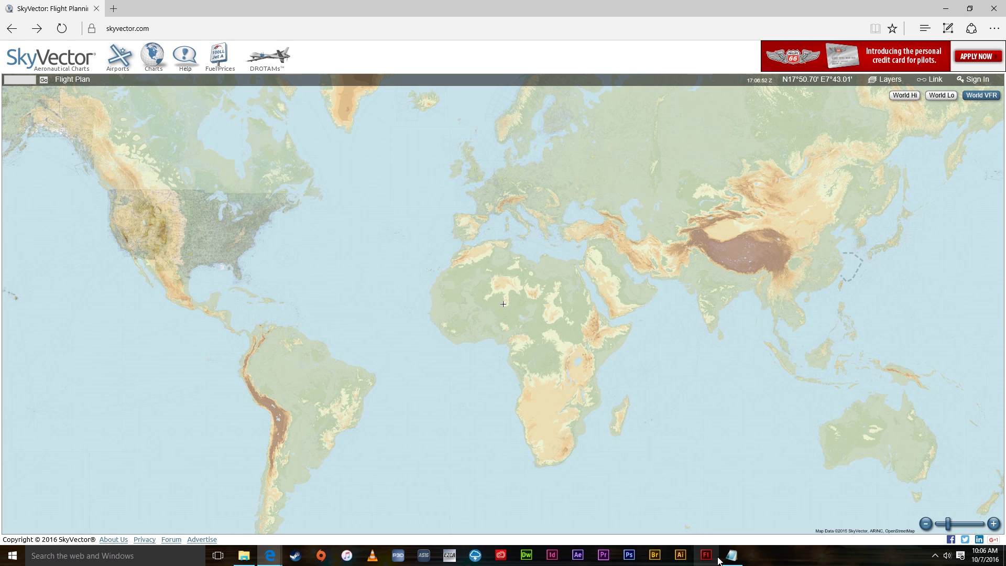
# - Examine the World VFR chart over northern California, around San Francisco Bay and Sacramento
pyautogui.moveTo(729, 557)
pyautogui.moveTo(344, 382); pyautogui.dragTo(343, 392)
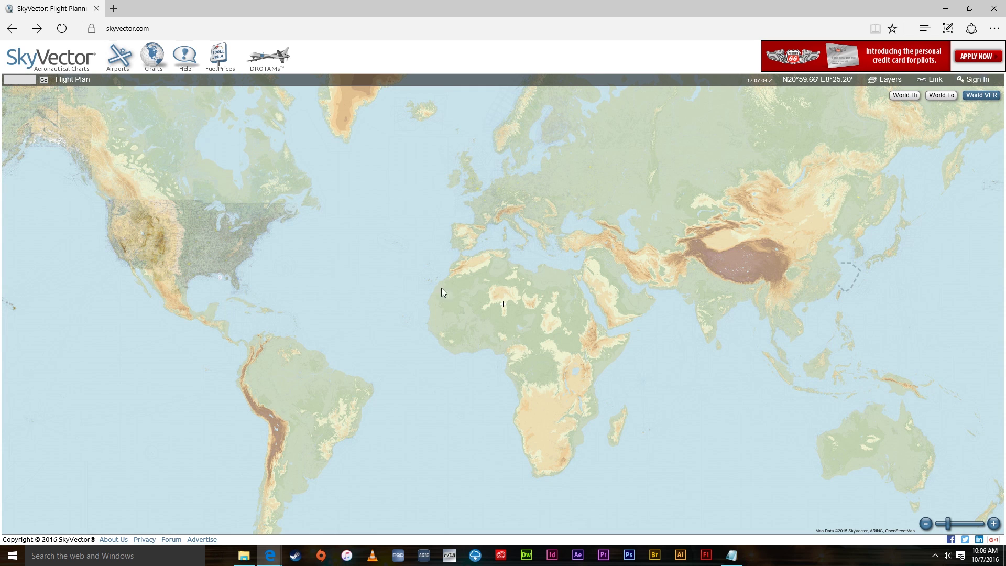
pyautogui.scroll(1, 176, 242)
pyautogui.moveTo(176, 243); pyautogui.dragTo(284, 278)
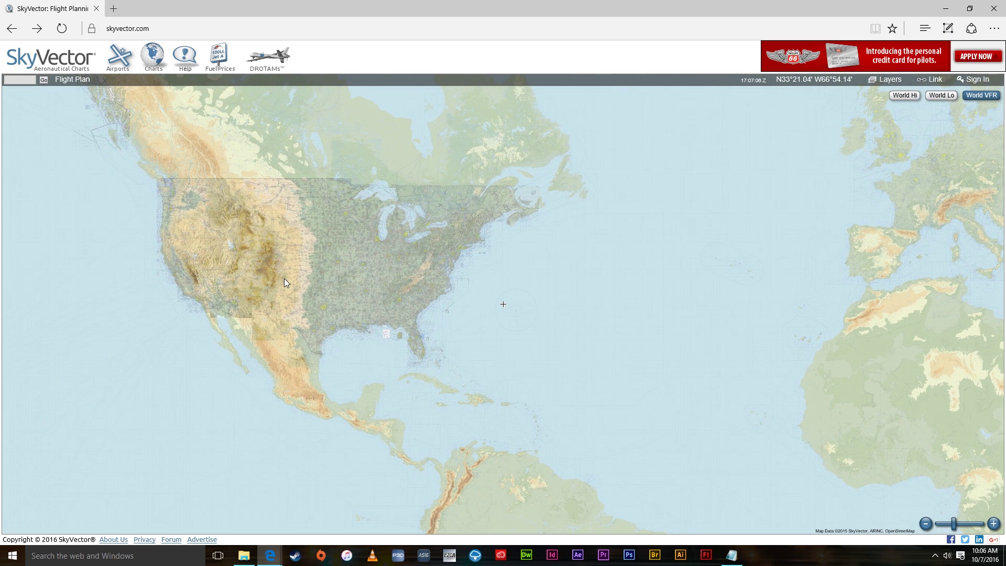
pyautogui.scroll(1, 284, 278)
pyautogui.scroll(1, 276, 267)
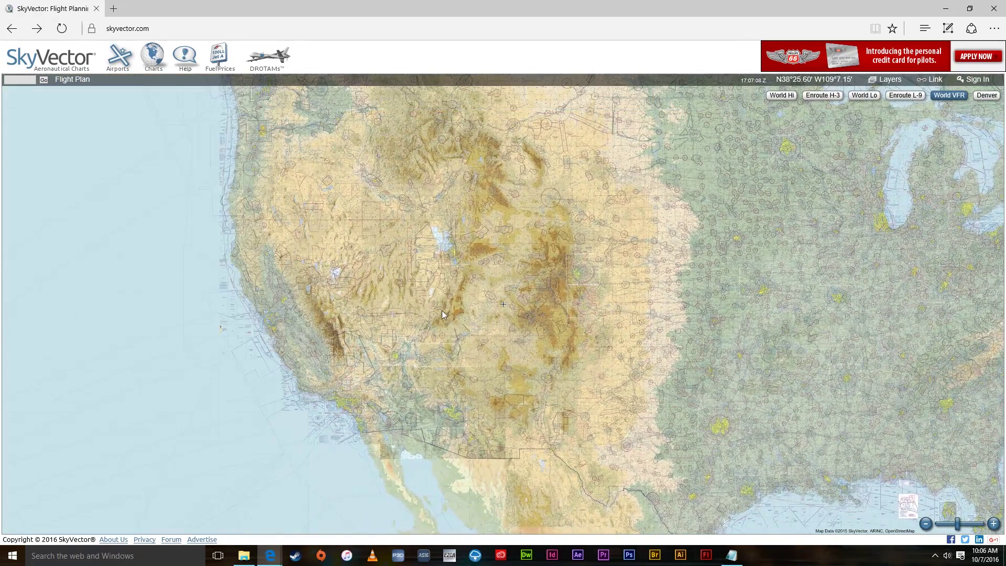
pyautogui.scroll(1, 442, 310)
pyautogui.moveTo(149, 318); pyautogui.dragTo(439, 324)
pyautogui.scroll(1, 439, 323)
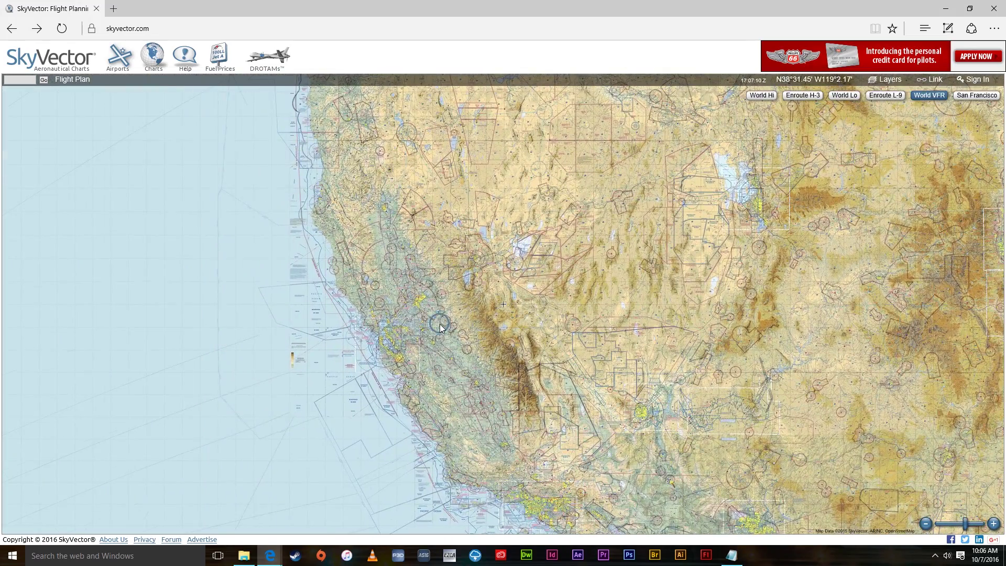
pyautogui.scroll(1, 378, 324)
pyautogui.scroll(1, 378, 325)
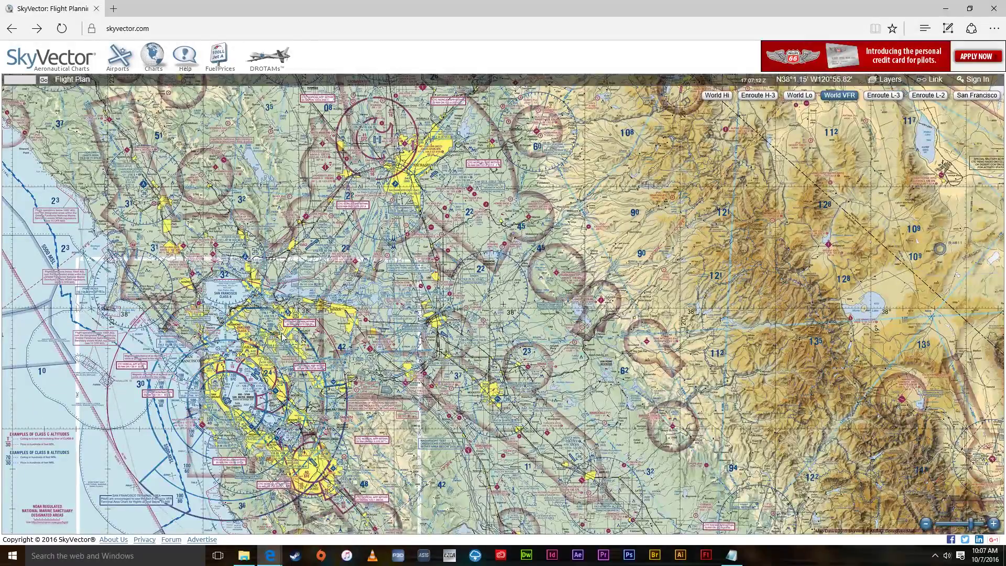
pyautogui.moveTo(398, 342); pyautogui.dragTo(482, 388)
pyautogui.moveTo(382, 307); pyautogui.dragTo(382, 379)
pyautogui.scroll(1, 393, 335)
pyautogui.moveTo(515, 286); pyautogui.dragTo(457, 325)
pyautogui.scroll(1, 468, 378)
pyautogui.scroll(-1, 459, 331)
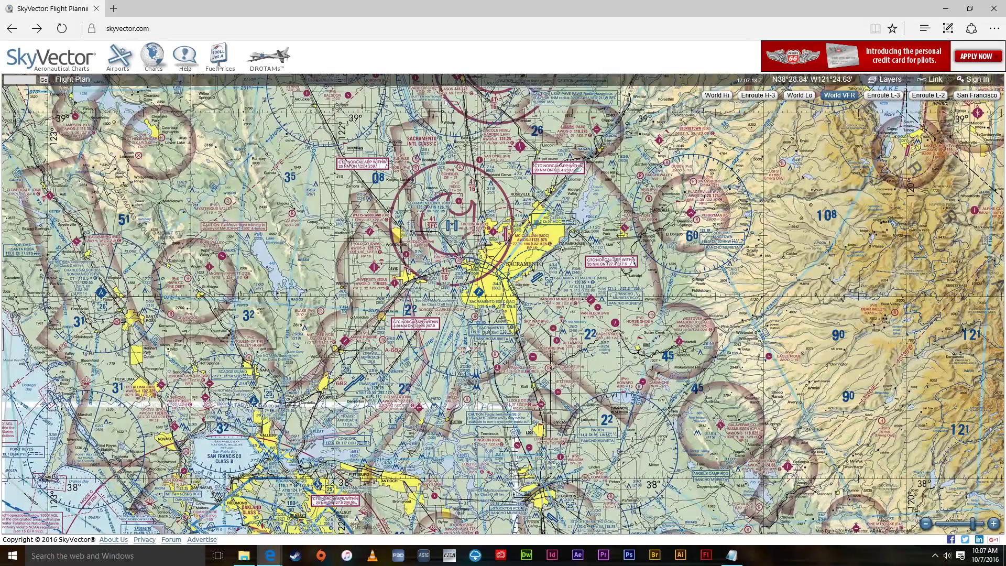
# - Survey the World VFR chart eastward from the Sierra Nevada across the Rockies to the entire contiguous United States
pyautogui.scroll(-1, 493, 360)
pyautogui.moveTo(680, 357); pyautogui.dragTo(465, 340)
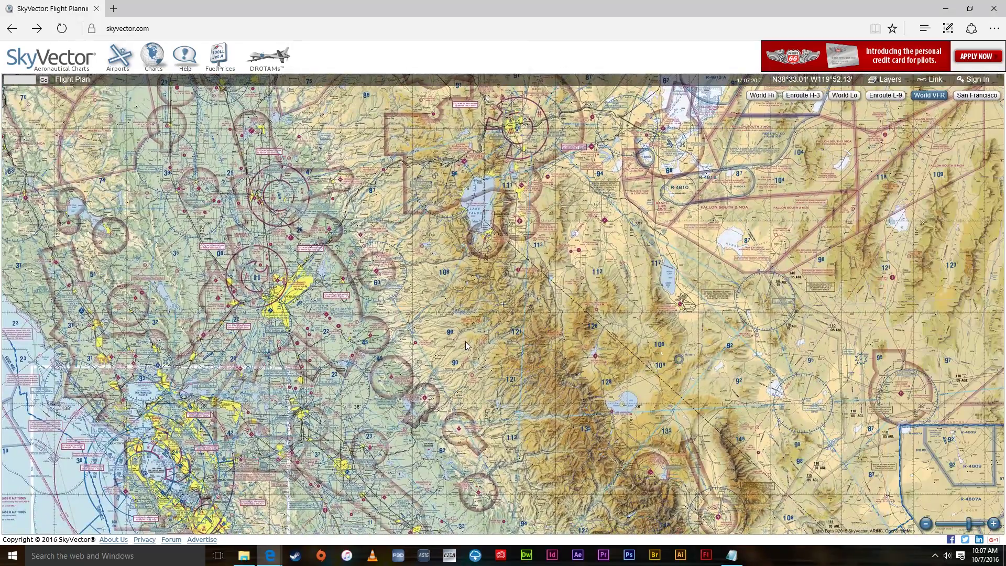
pyautogui.scroll(-1, 464, 340)
pyautogui.scroll(-1, 667, 357)
pyautogui.moveTo(741, 344); pyautogui.dragTo(434, 335)
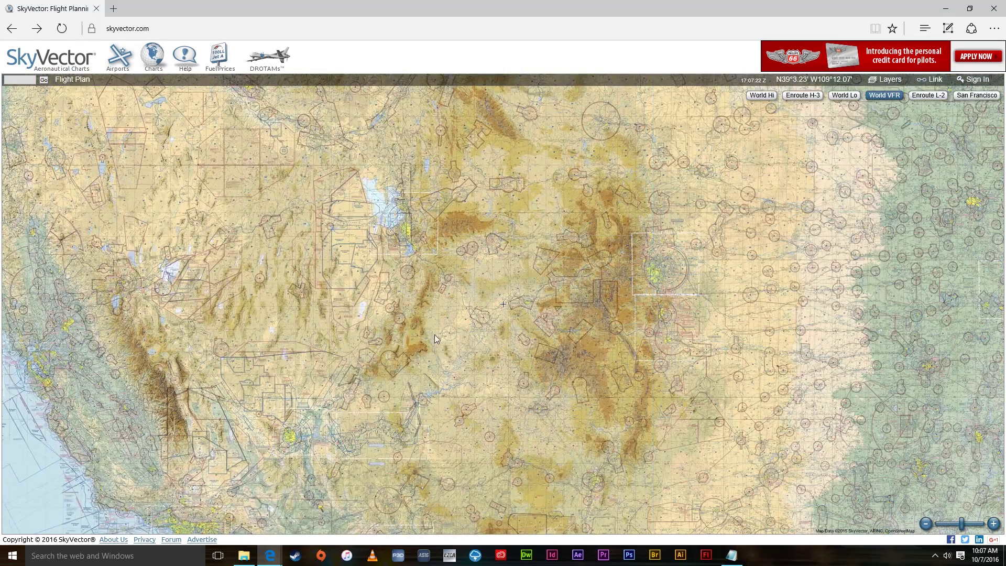
pyautogui.scroll(-1, 526, 338)
pyautogui.moveTo(565, 335); pyautogui.dragTo(386, 303)
pyautogui.scroll(-1, 427, 329)
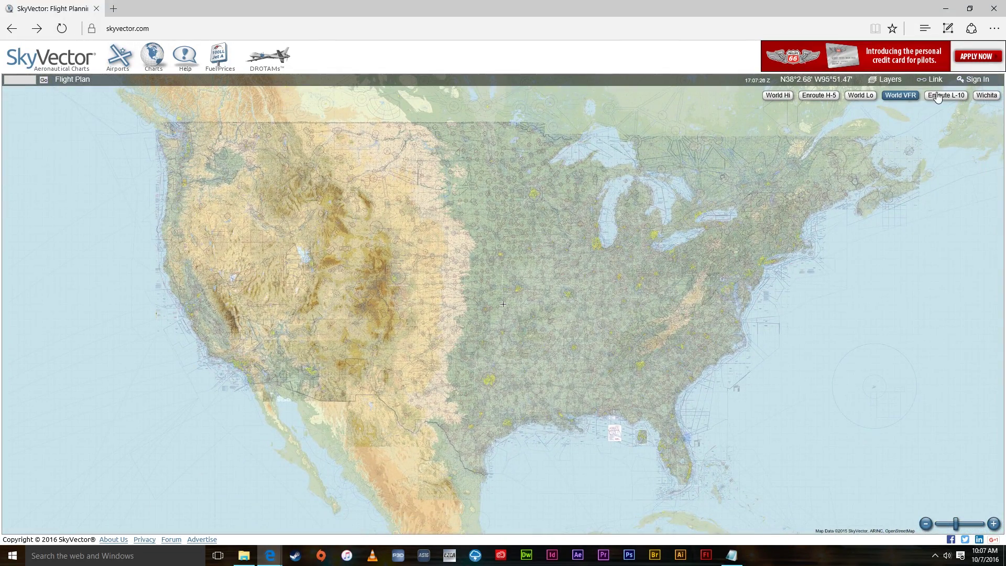
# - Show the Text Weather (METAR/TAF), Temporary Flight Restrictions and Sigmets layers on the chart
pyautogui.click(886, 79)
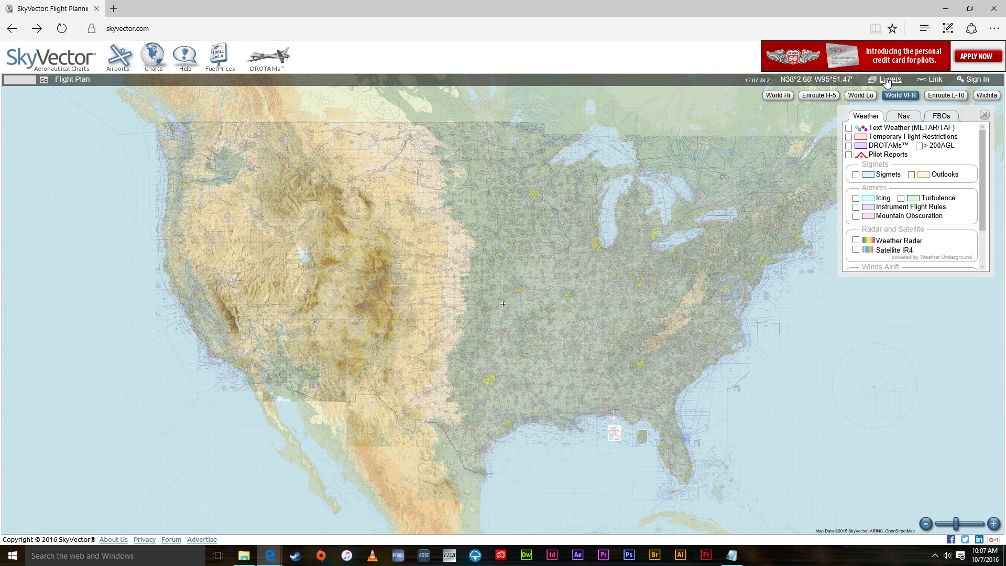
pyautogui.click(848, 128)
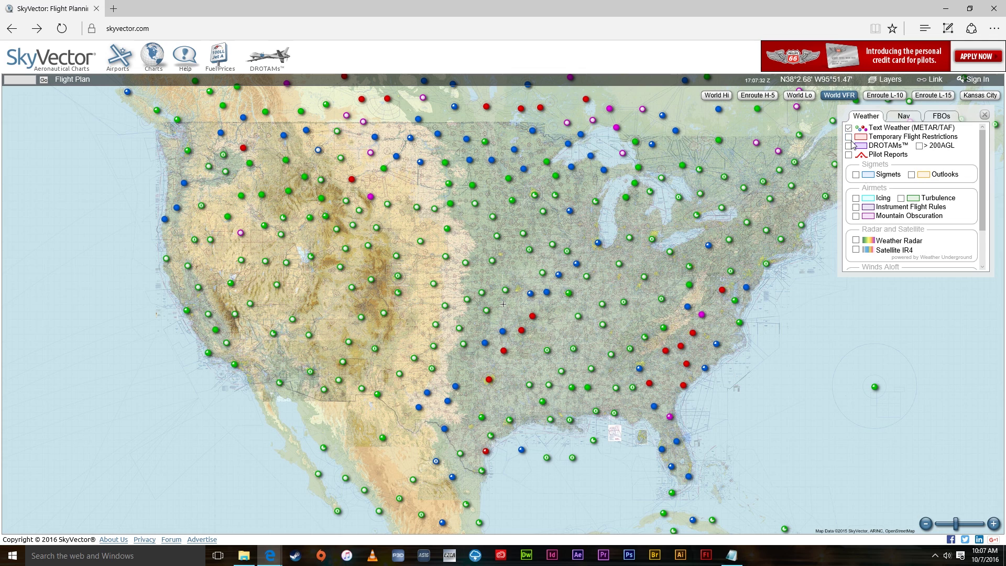
pyautogui.click(848, 137)
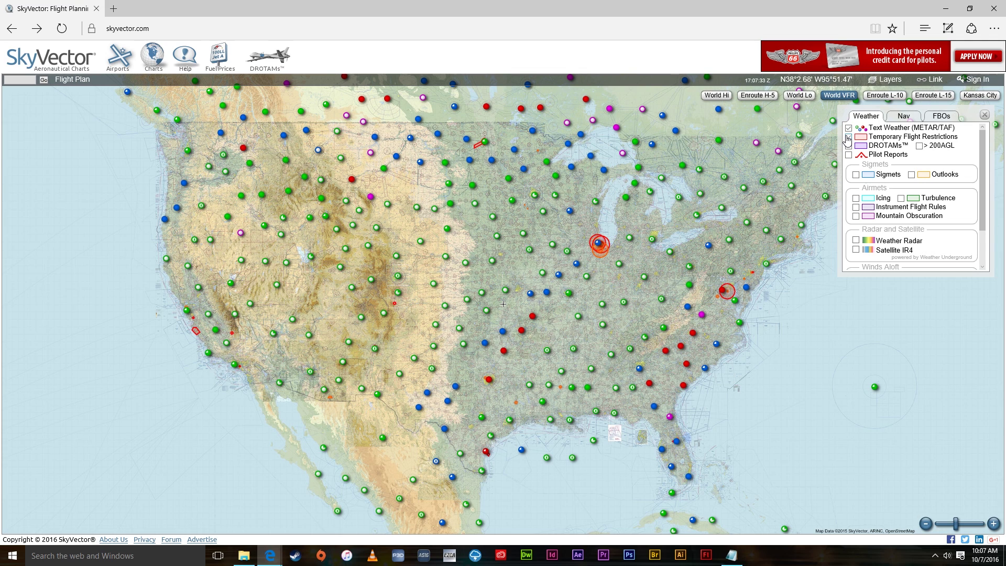
pyautogui.click(856, 175)
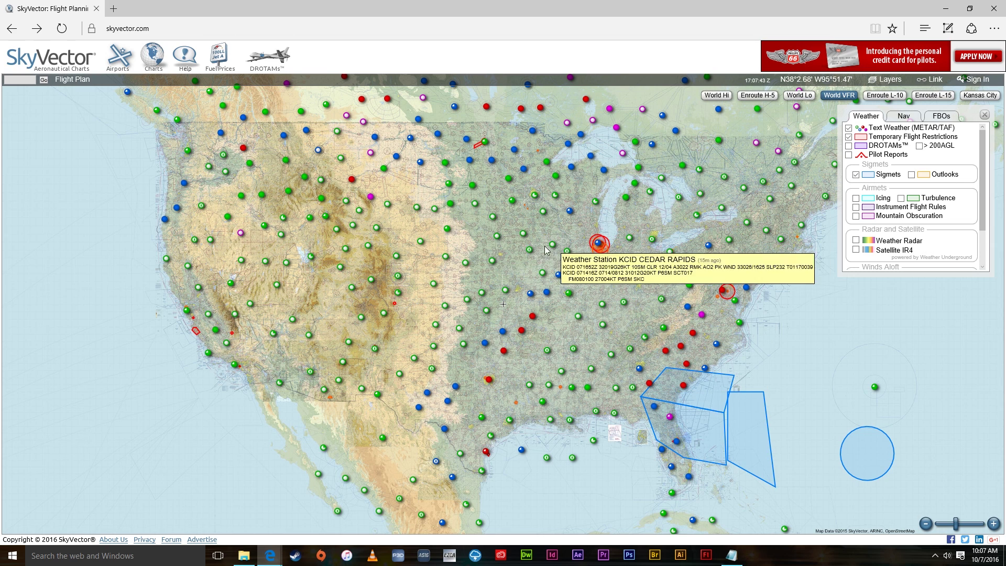
# - Look up Miller Field (KVTN) from the chart, review its runway and services information, and return to the chart
pyautogui.click(448, 230)
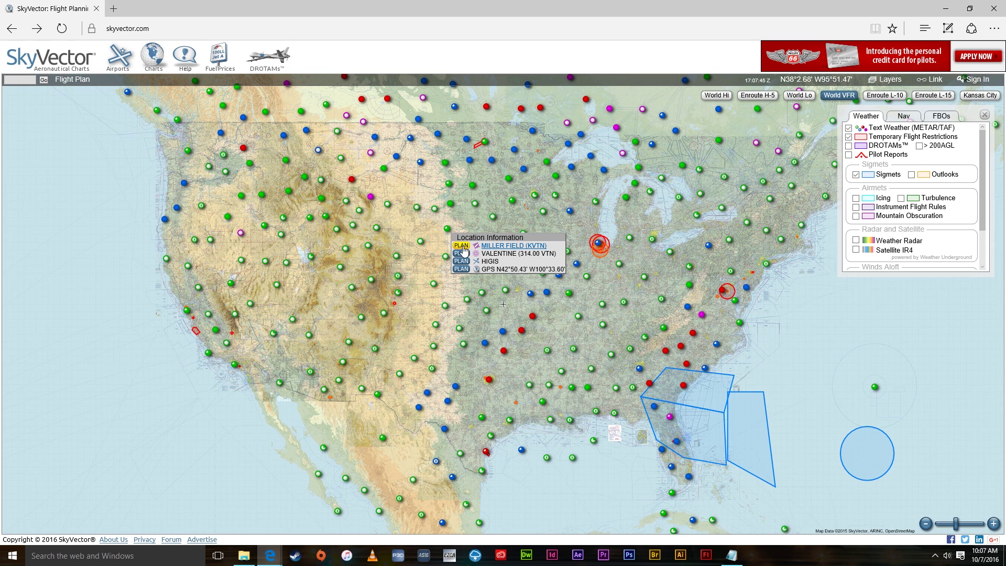
pyautogui.moveTo(492, 250)
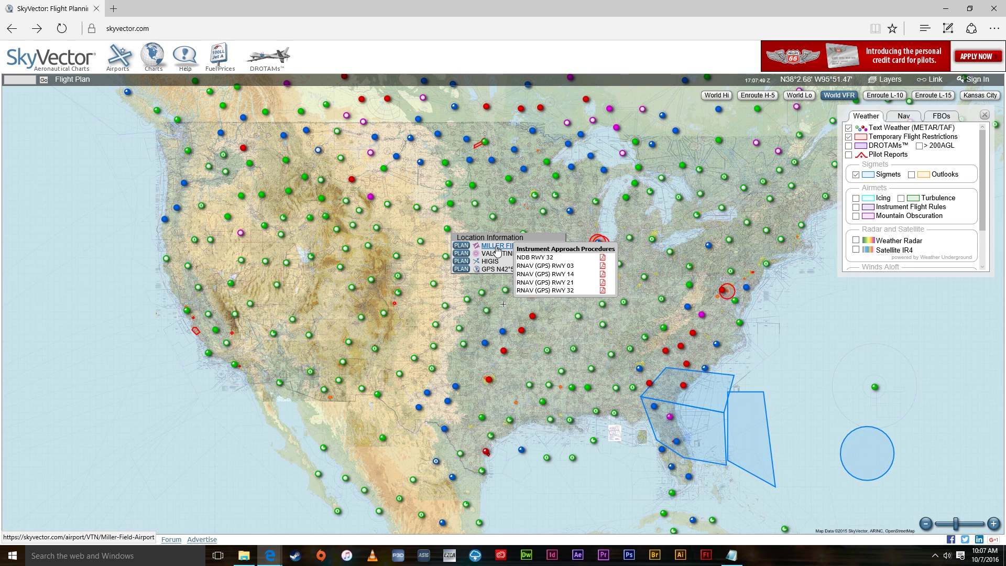
pyautogui.click(497, 250)
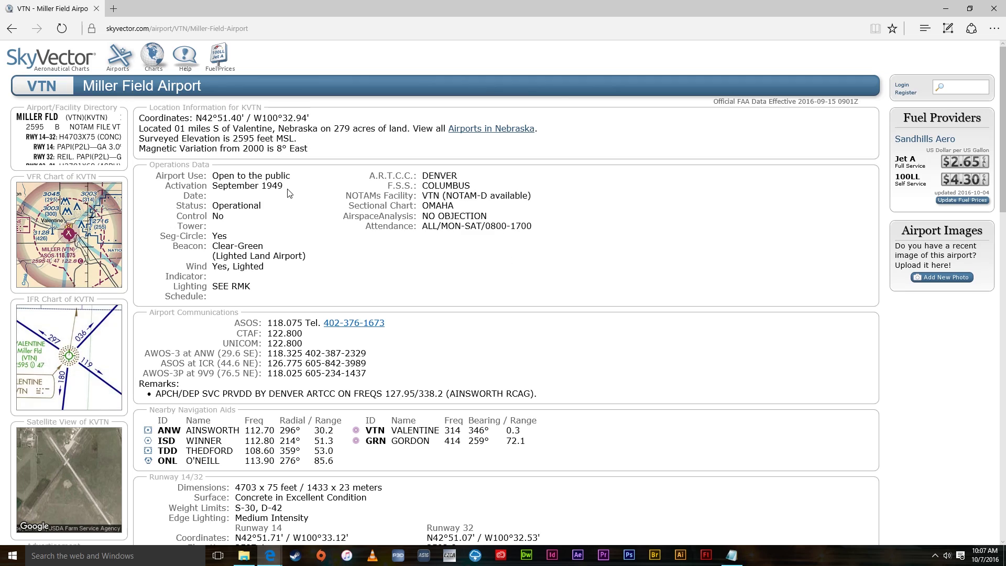
pyautogui.scroll(-15, 328, 184)
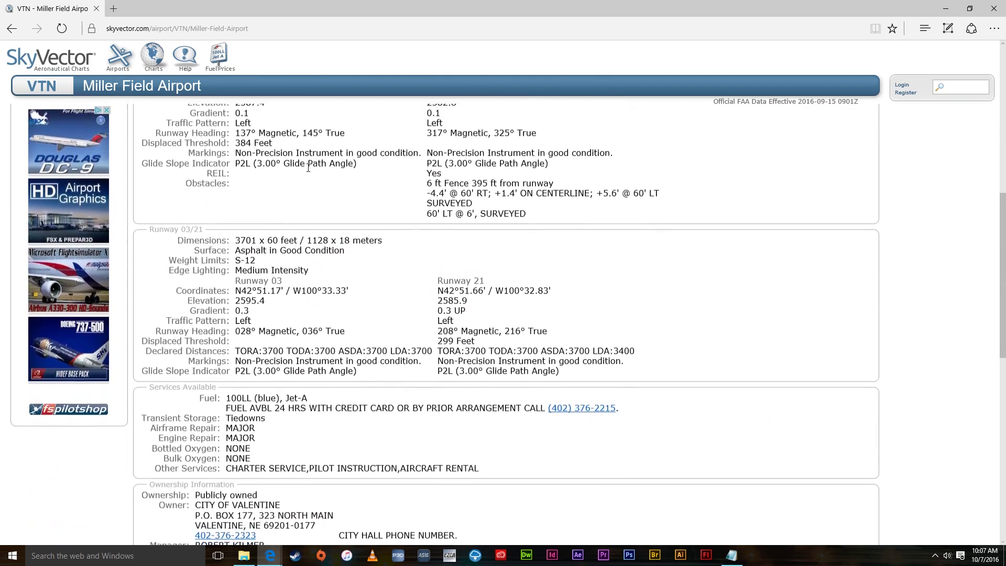
pyautogui.scroll(-5, 333, 192)
pyautogui.scroll(2, 361, 367)
pyautogui.scroll(10, 362, 419)
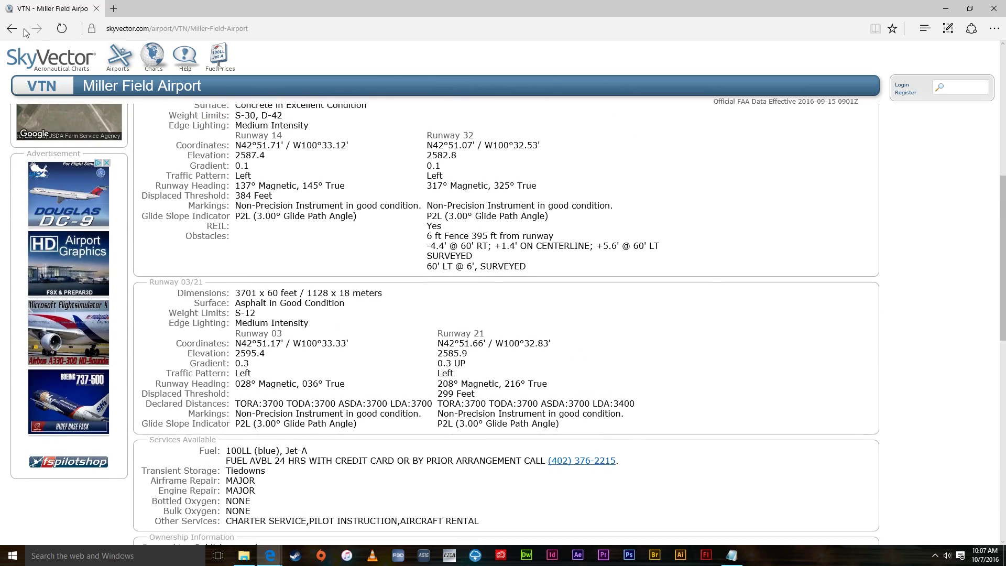
pyautogui.click(13, 30)
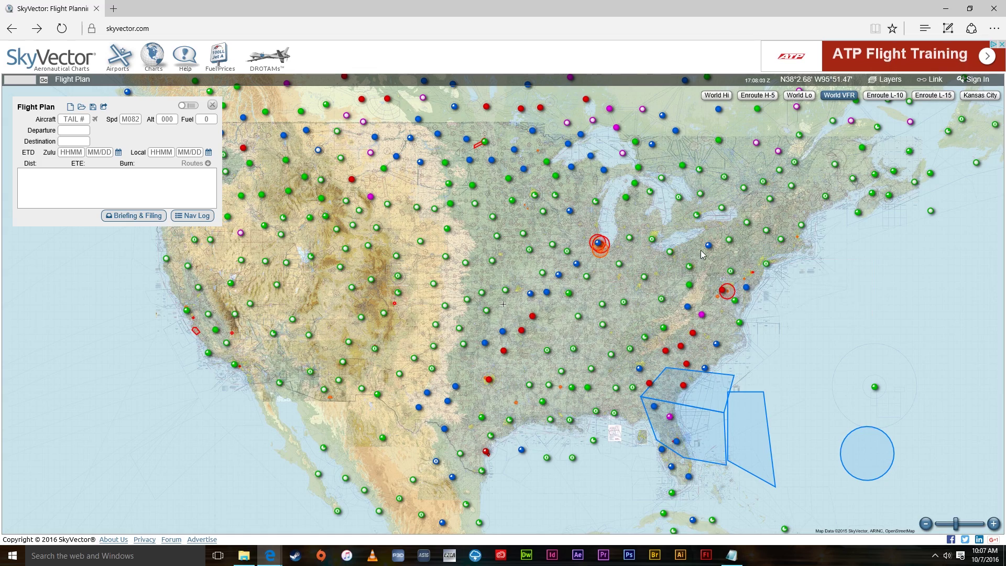
# - Inspect the temporary flight restriction area over San Francisco at close range on the VFR chart
pyautogui.moveTo(290, 304); pyautogui.dragTo(418, 317)
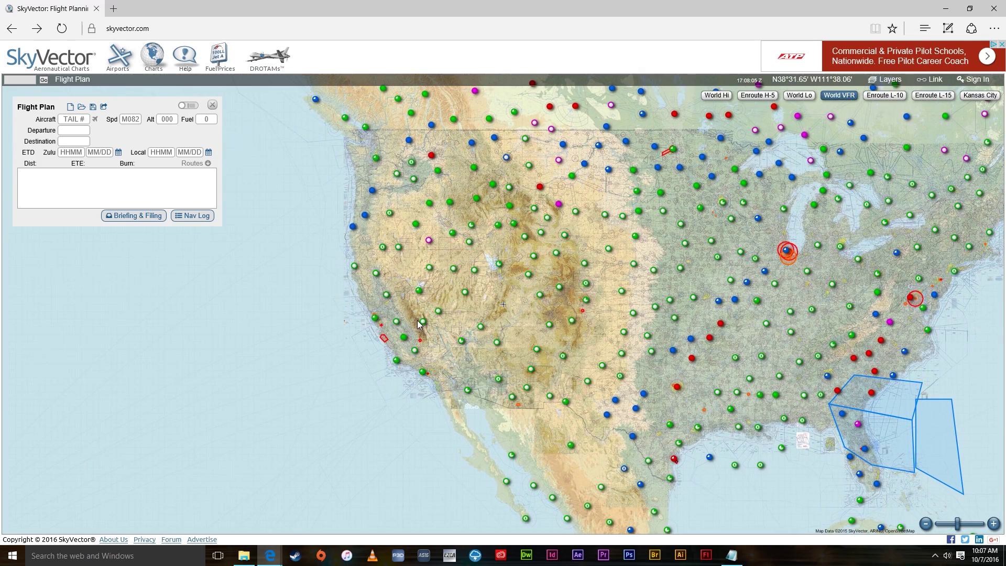
pyautogui.scroll(1, 418, 317)
pyautogui.scroll(3, 425, 318)
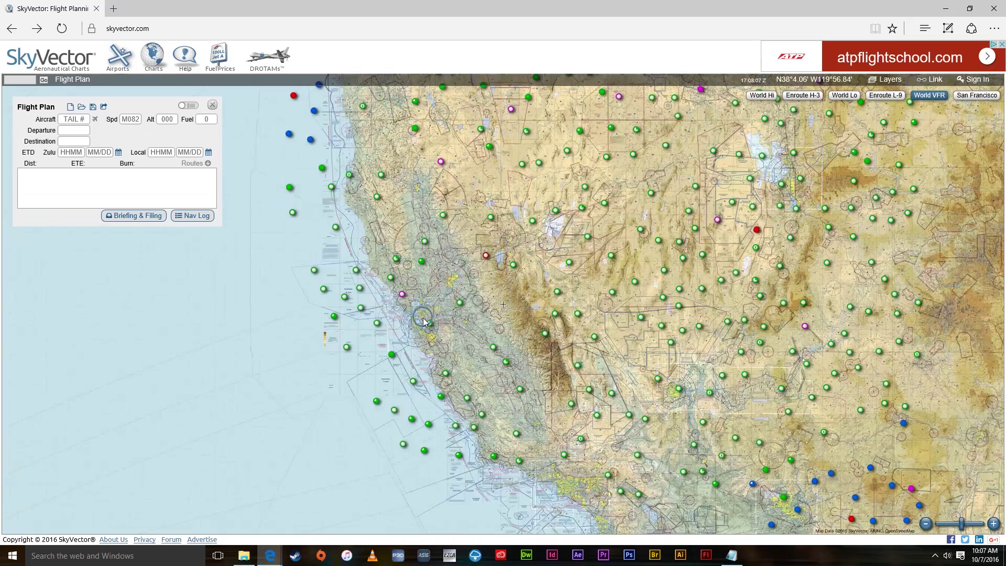
pyautogui.scroll(3, 417, 322)
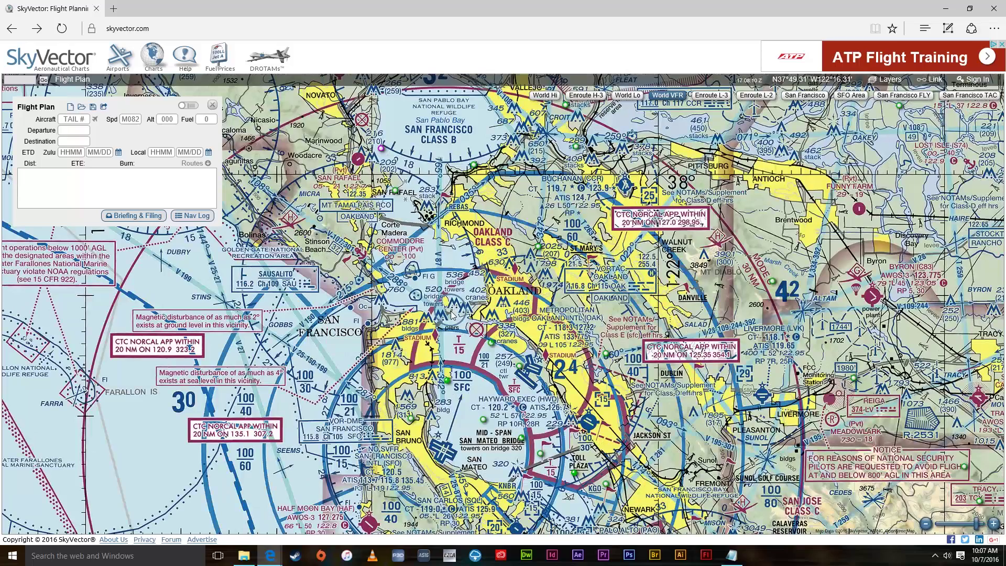
pyautogui.moveTo(472, 346); pyautogui.dragTo(511, 357)
pyautogui.moveTo(472, 332)
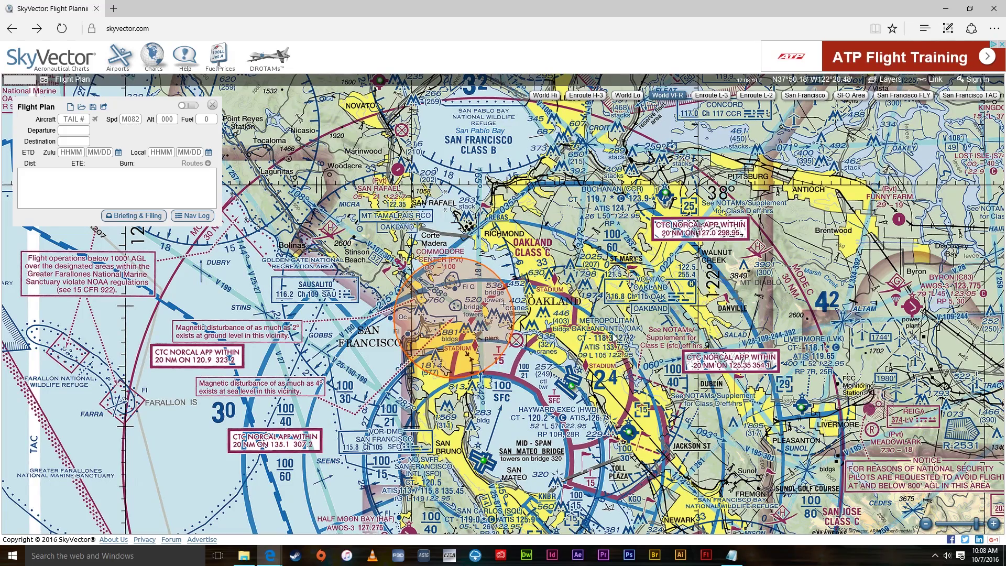
# - Examine the temporary flight restrictions in the southern Sierra Nevada, around Chicago and near Washington, DC
pyautogui.scroll(-2, 738, 354)
pyautogui.moveTo(738, 354); pyautogui.dragTo(503, 340)
pyautogui.moveTo(296, 493)
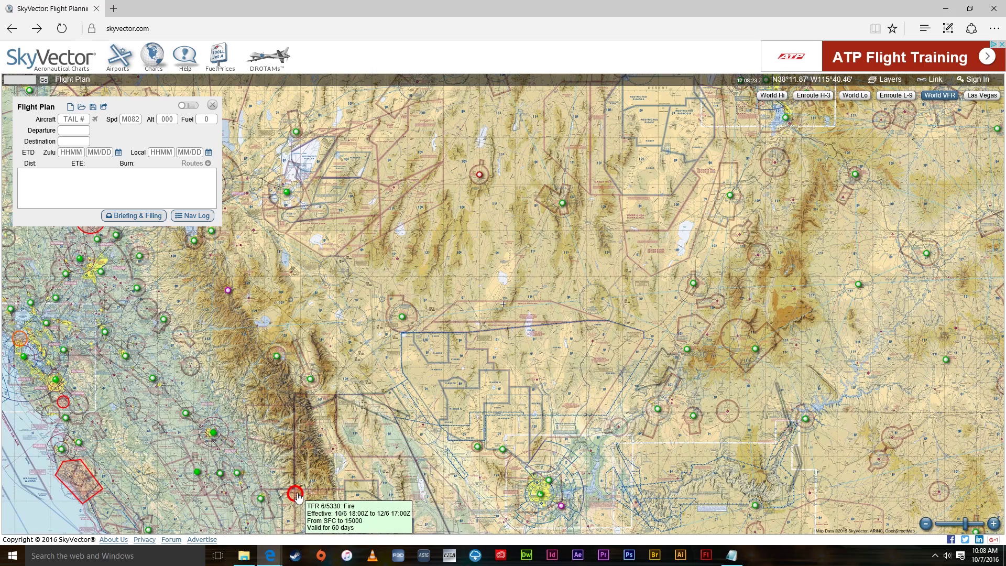
pyautogui.moveTo(849, 362); pyautogui.dragTo(584, 371)
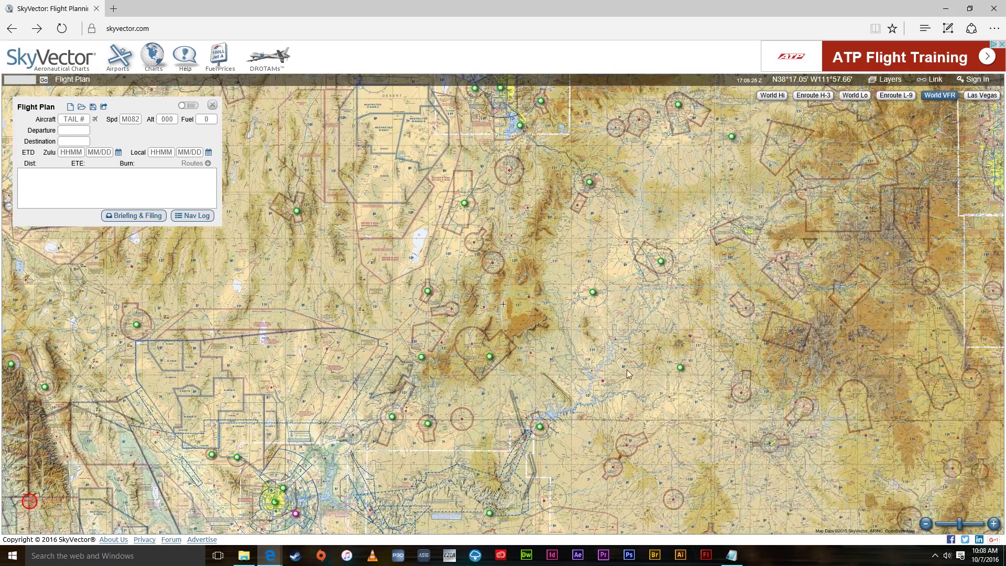
pyautogui.scroll(-2, 585, 370)
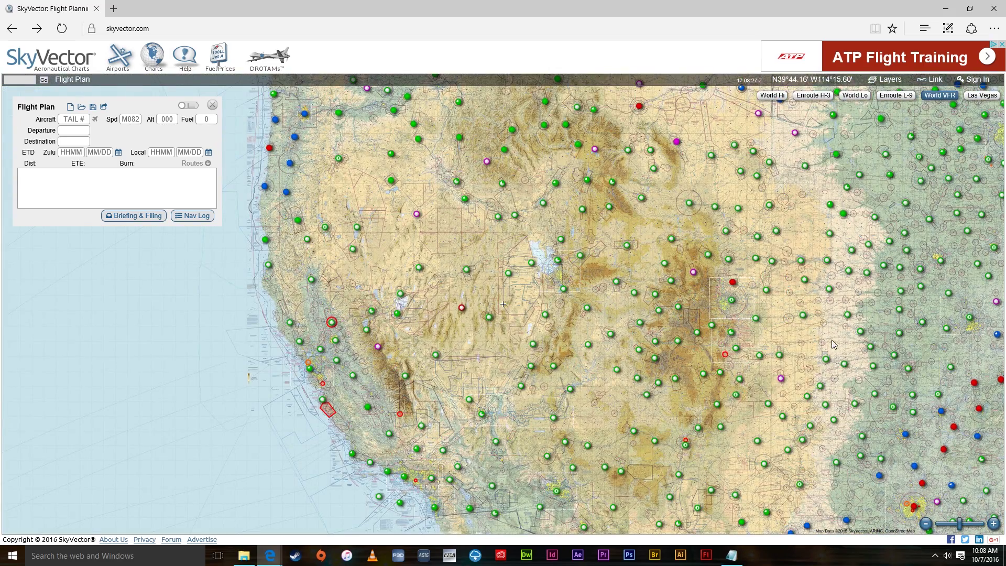
pyautogui.moveTo(839, 377); pyautogui.dragTo(471, 377)
pyautogui.scroll(-1, 747, 399)
pyautogui.moveTo(812, 439); pyautogui.dragTo(673, 397)
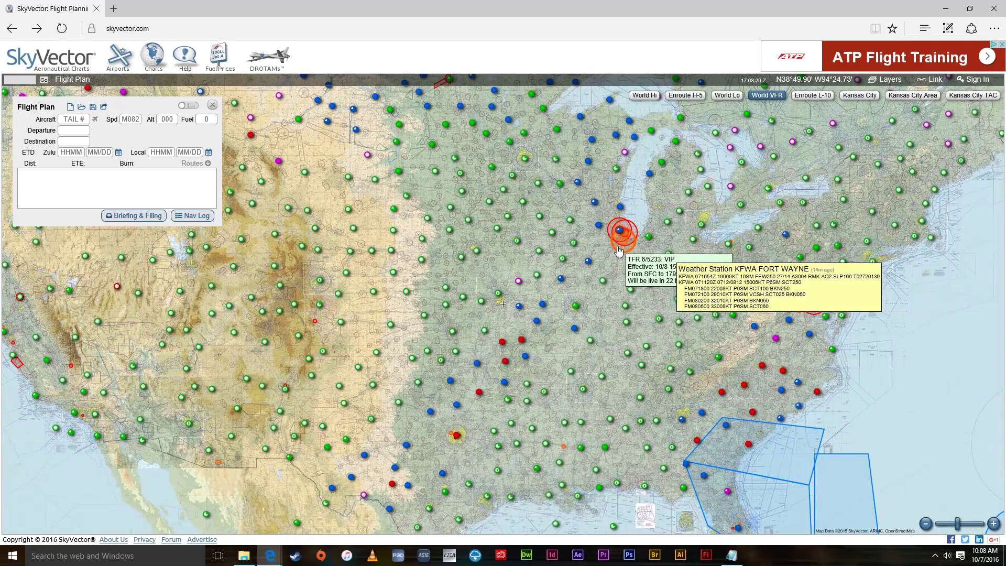
pyautogui.moveTo(814, 308)
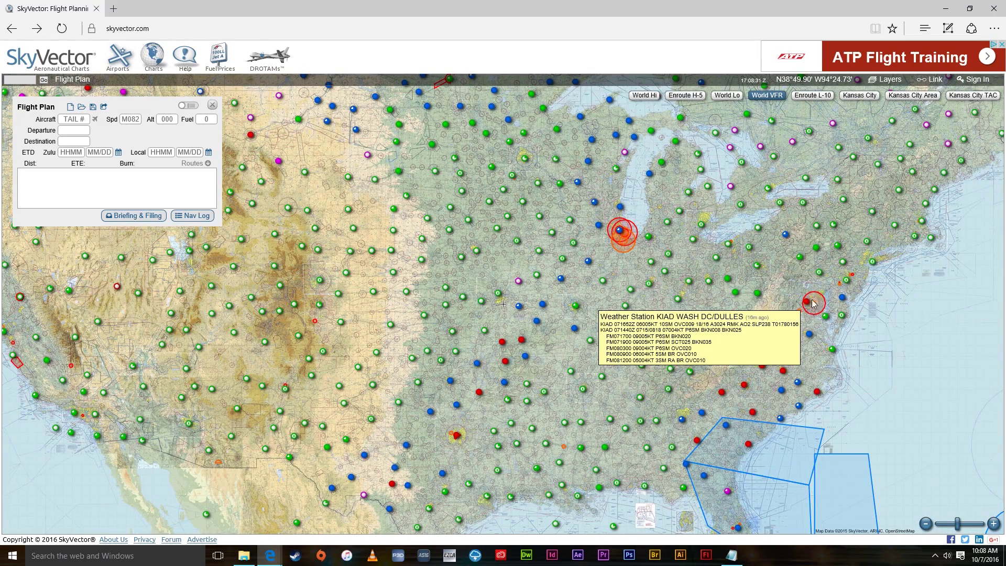
pyautogui.scroll(-1, 680, 361)
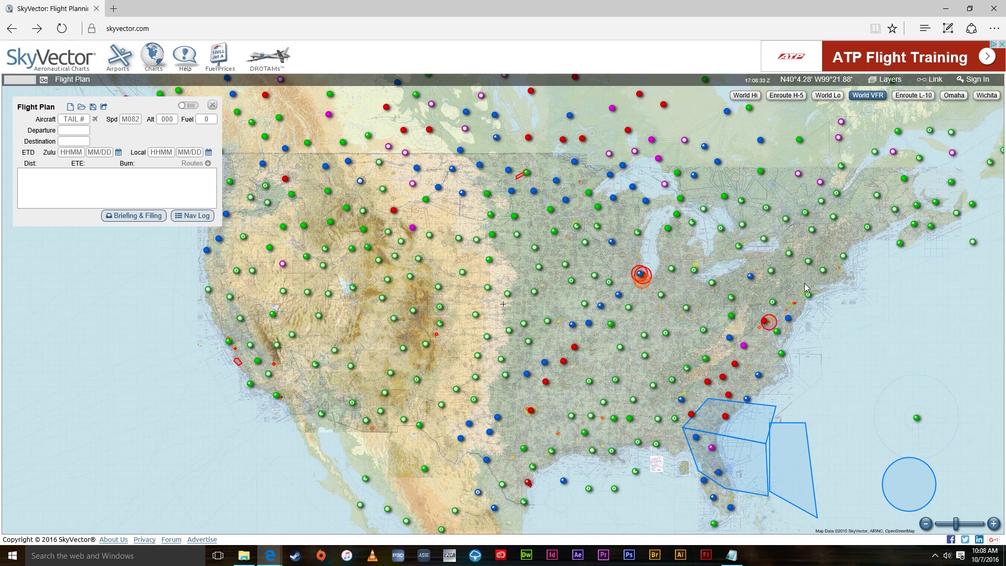
# - Read the full text of the convective sigmet covering Florida and close it
pyautogui.click(741, 461)
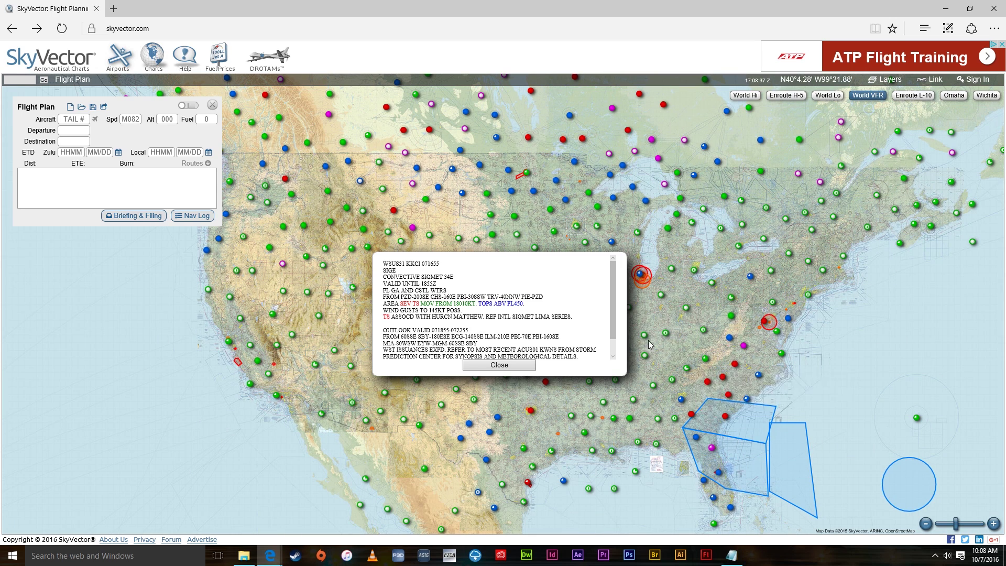
pyautogui.scroll(-1, 533, 343)
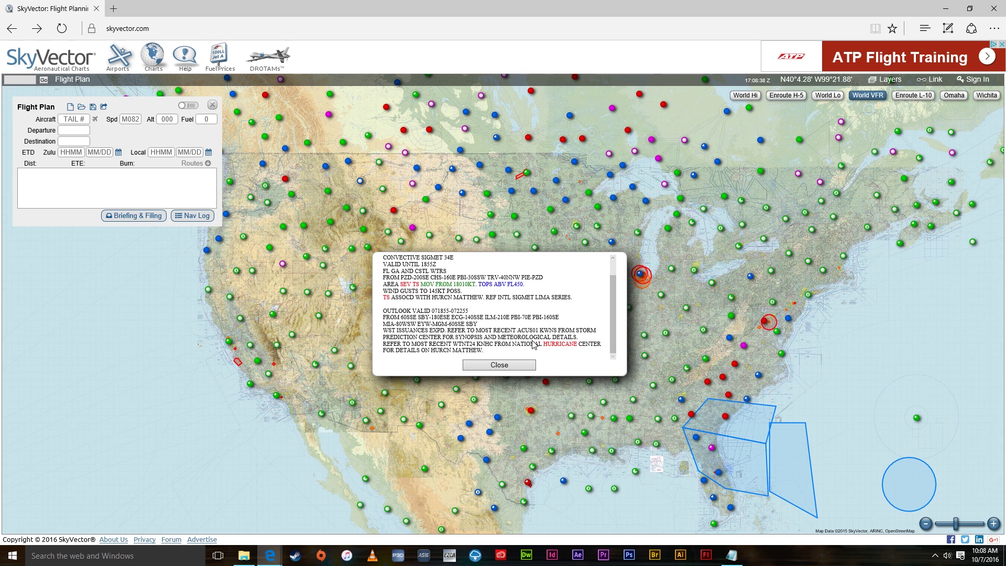
pyautogui.click(502, 365)
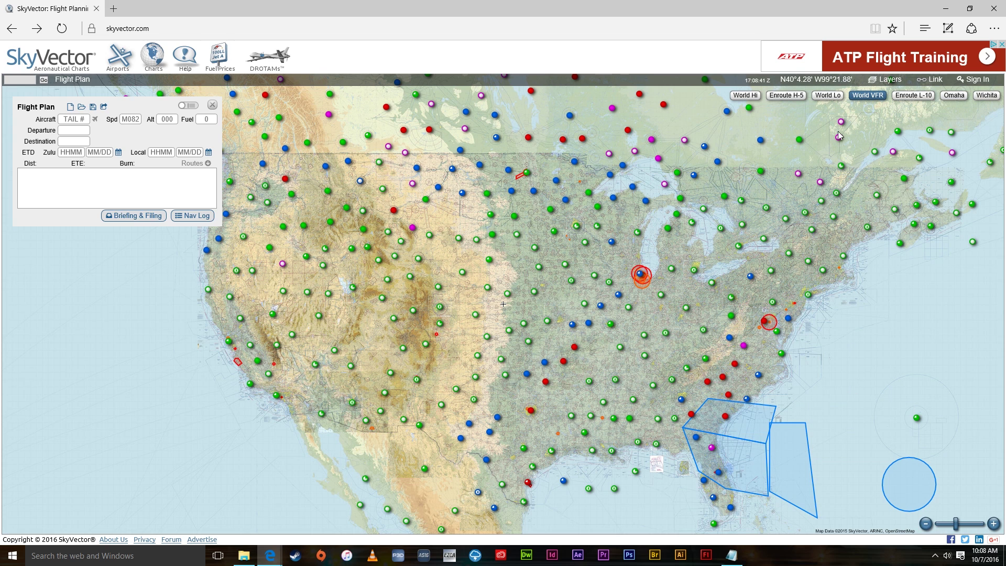
# - Hide the Temporary Flight Restrictions and Sigmets layers, and show the Icing airmets over the northwestern United States
pyautogui.click(892, 79)
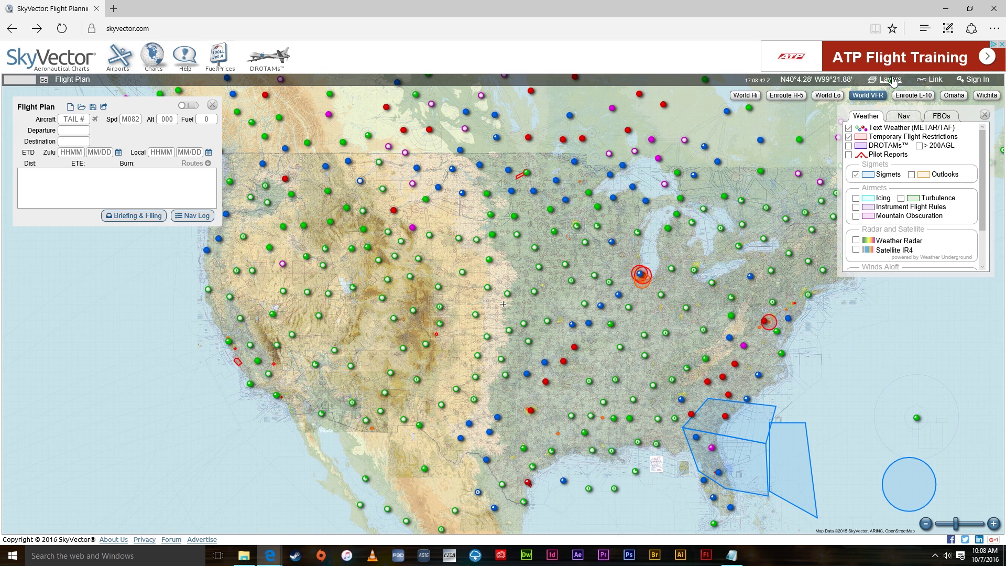
pyautogui.click(849, 137)
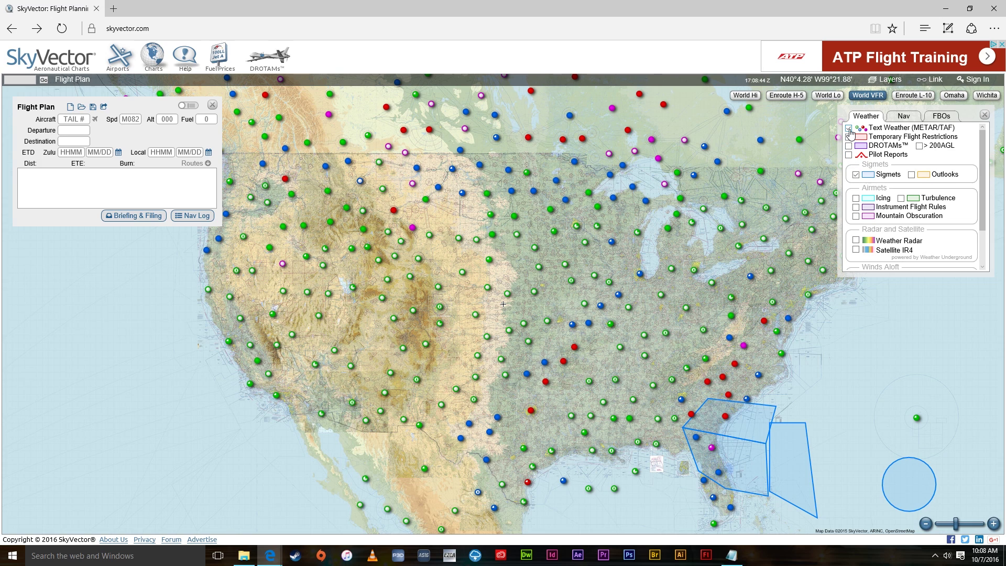
pyautogui.click(856, 176)
pyautogui.click(856, 199)
pyautogui.moveTo(412, 258); pyautogui.dragTo(488, 333)
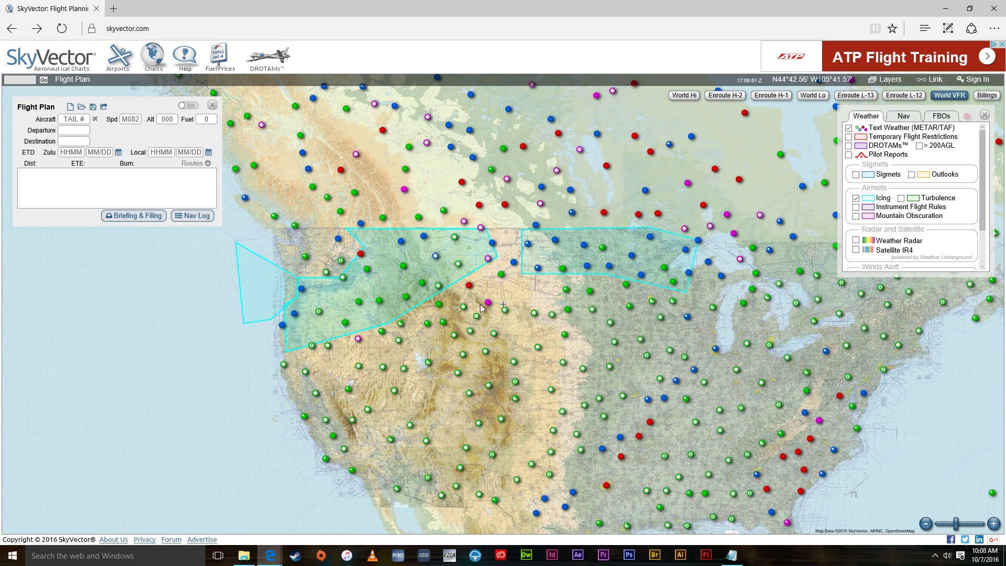
# - Read the icing airmet over the northwestern United States, and replace the Icing airmets with Turbulence on the chart
pyautogui.click(415, 277)
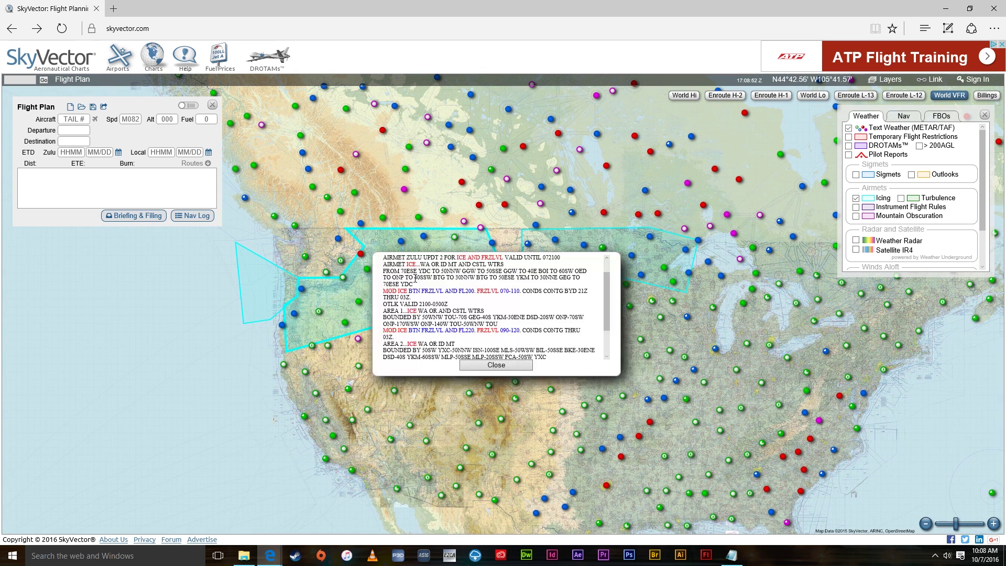
pyautogui.click(498, 364)
pyautogui.click(901, 199)
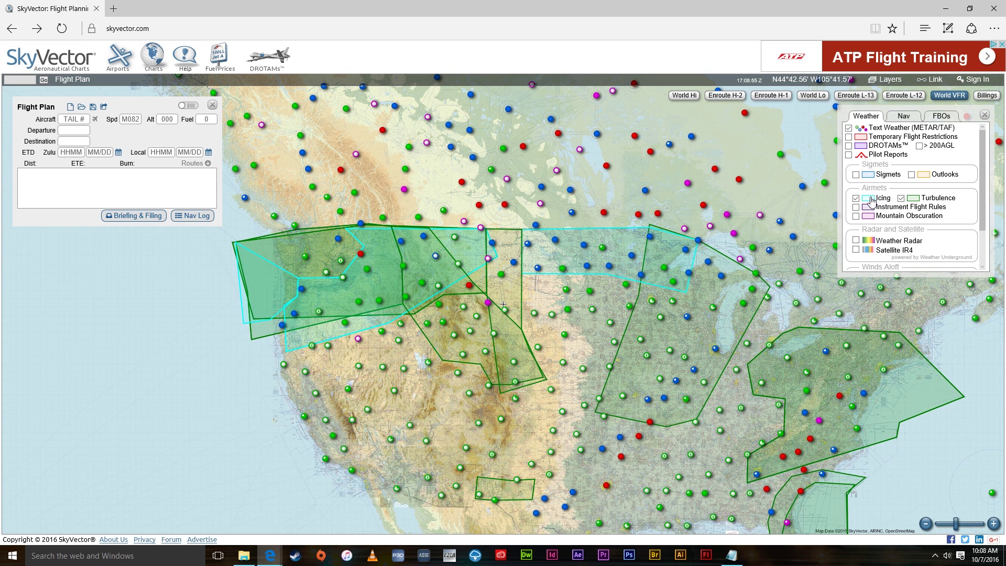
pyautogui.click(857, 199)
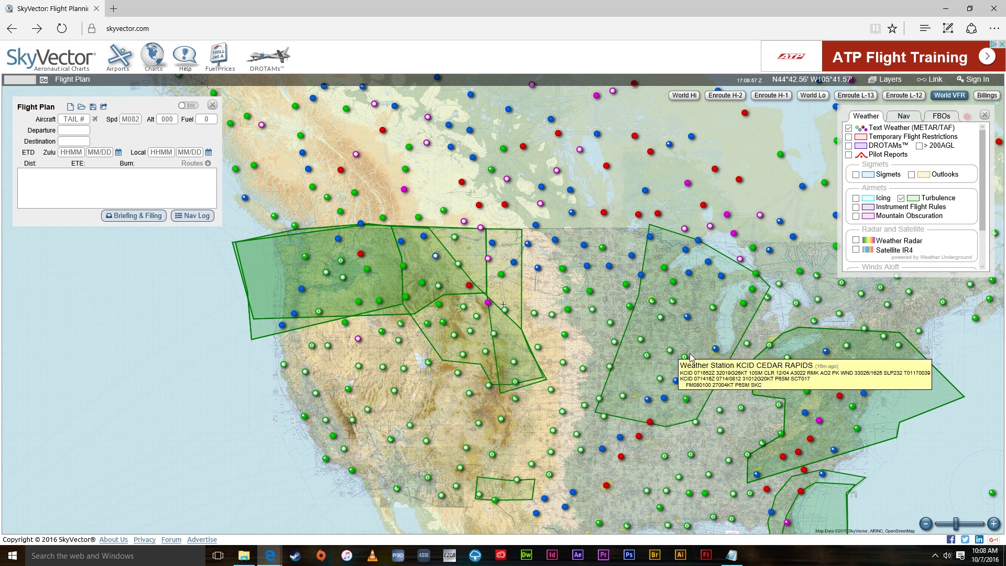
# - Read the full text of the moderate turbulence airmet covering the upper Midwest and close it
pyautogui.moveTo(711, 438); pyautogui.dragTo(624, 383)
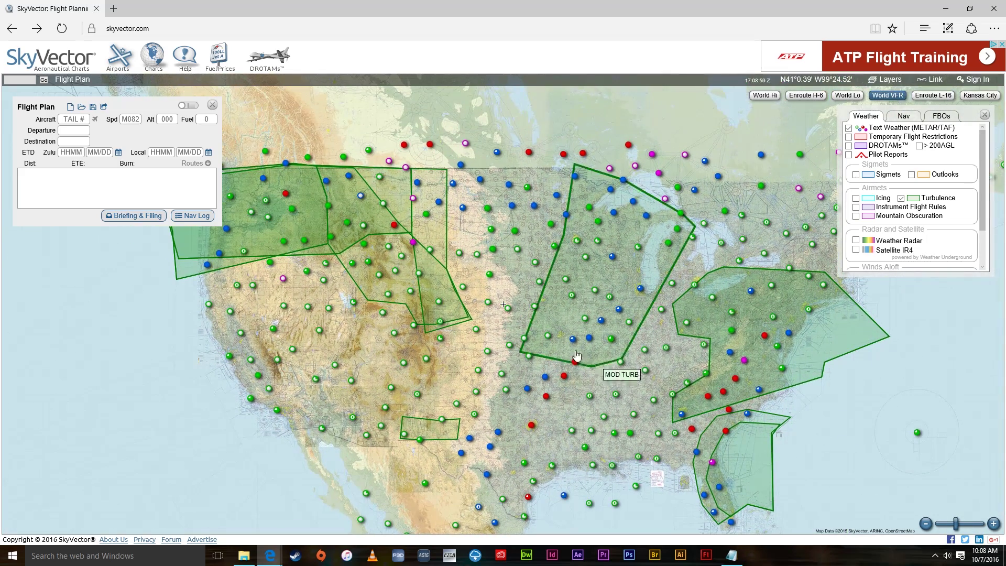
pyautogui.click(569, 332)
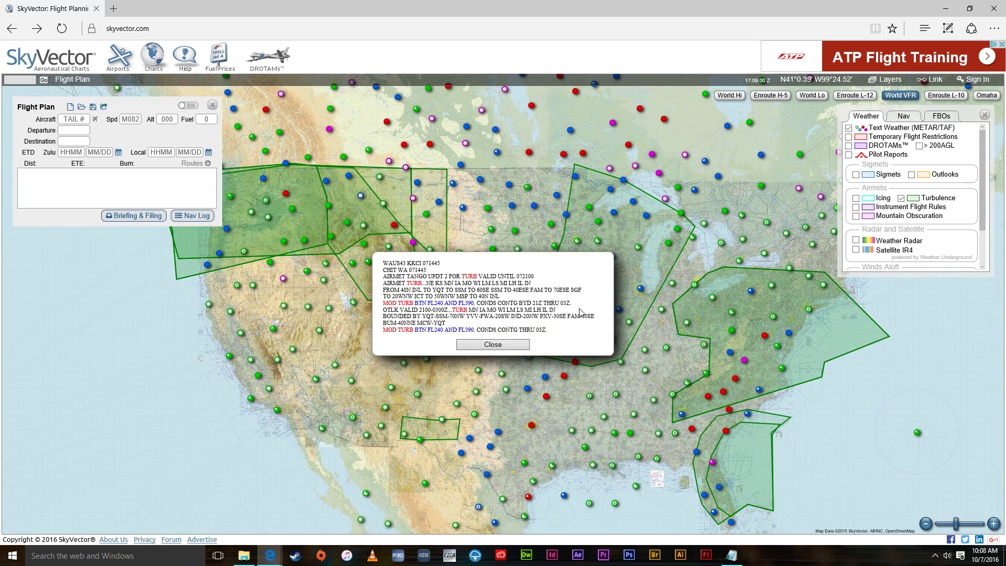
pyautogui.click(483, 346)
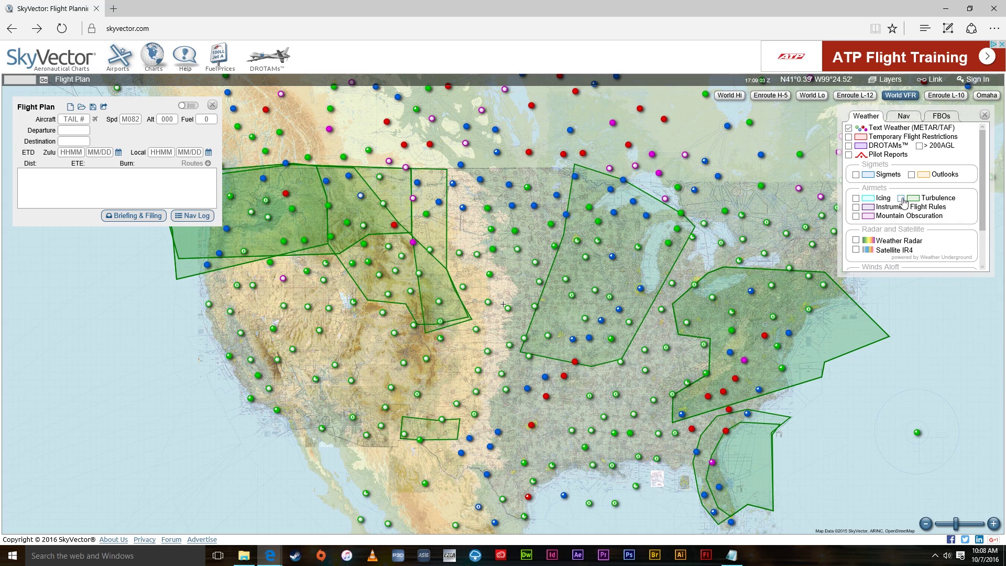
# - Replace the Turbulence airmets with Pilot Reports and view the reports over the western United States
pyautogui.click(901, 199)
pyautogui.click(848, 155)
pyautogui.moveTo(334, 341); pyautogui.dragTo(445, 342)
pyautogui.scroll(1, 496, 368)
pyautogui.moveTo(361, 364); pyautogui.dragTo(455, 320)
pyautogui.moveTo(511, 346); pyautogui.dragTo(442, 350)
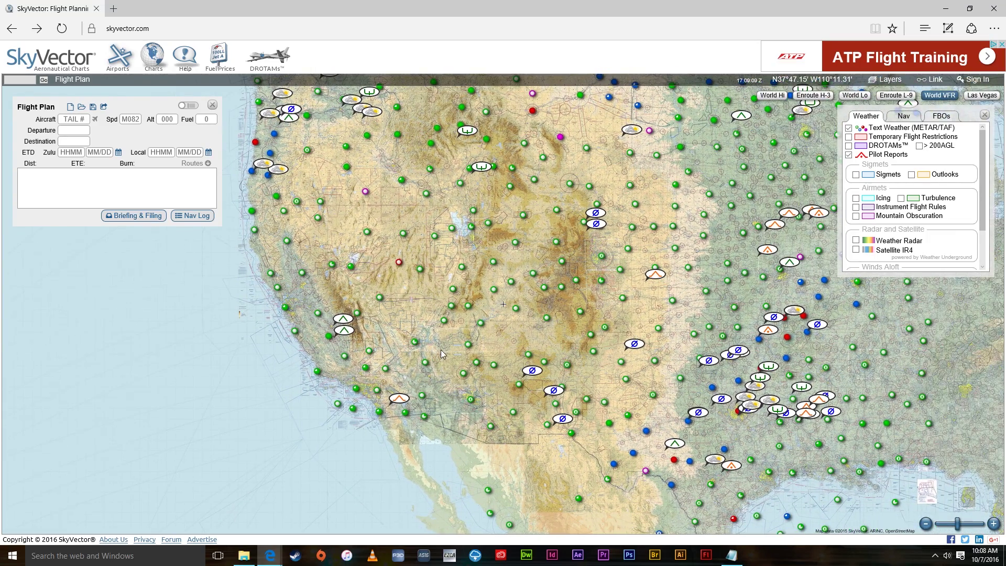
# - Survey the worldwide spread of weather stations and pilot reports, including Asia, and return to North America
pyautogui.scroll(-3, 674, 353)
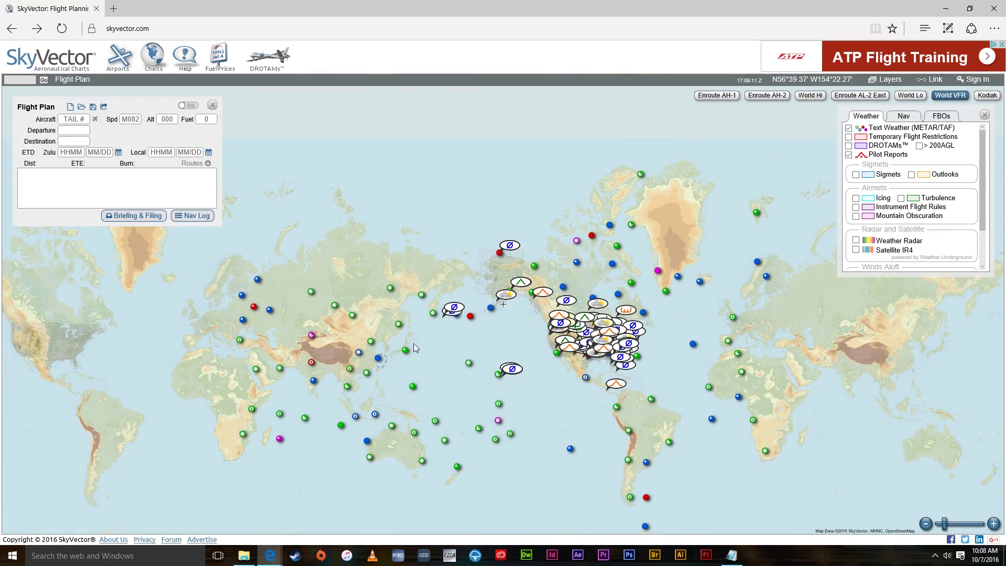
pyautogui.scroll(1, 338, 361)
pyautogui.moveTo(338, 361); pyautogui.dragTo(538, 366)
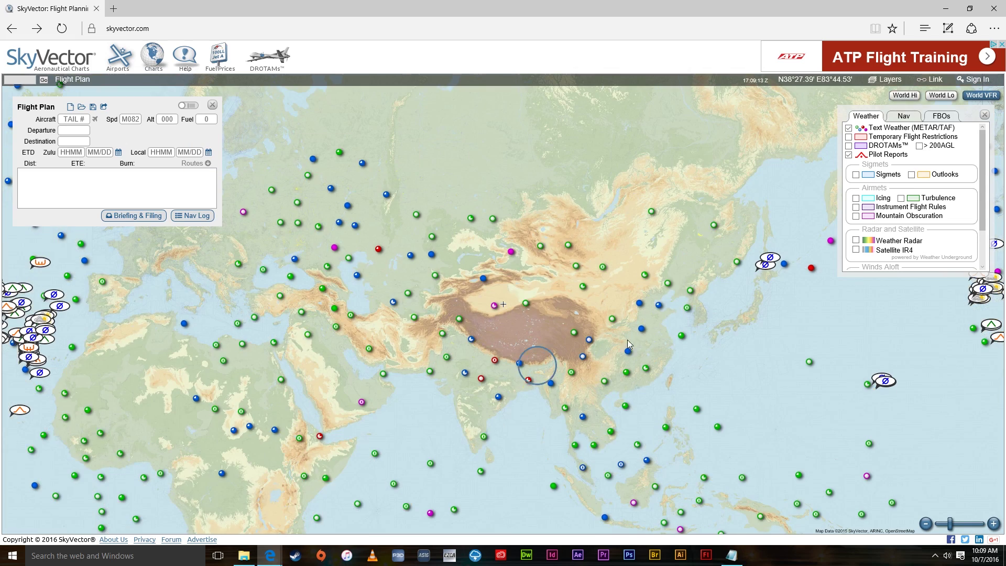
pyautogui.doubleClick(491, 331)
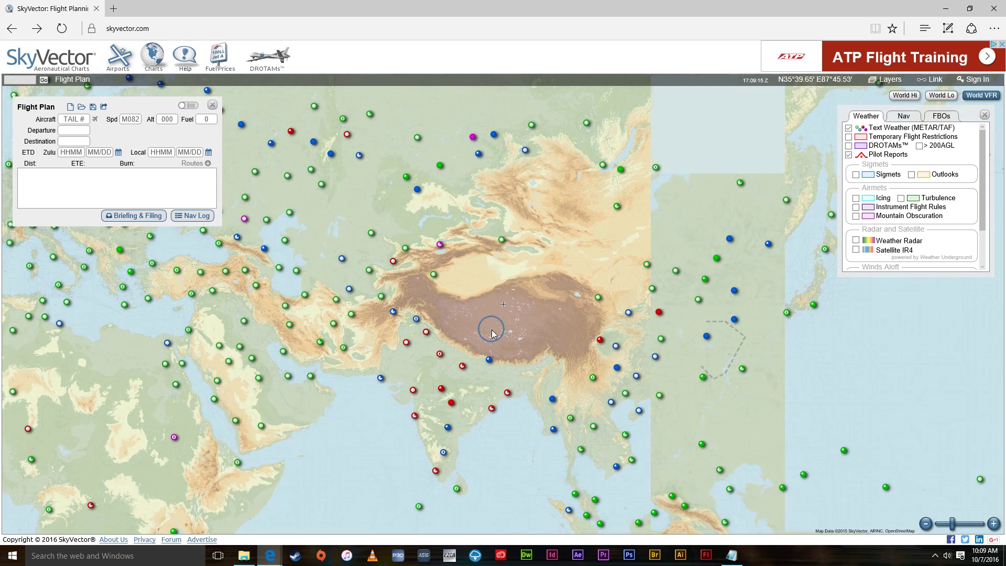
pyautogui.moveTo(598, 329); pyautogui.dragTo(341, 345)
pyautogui.moveTo(580, 303); pyautogui.dragTo(277, 361)
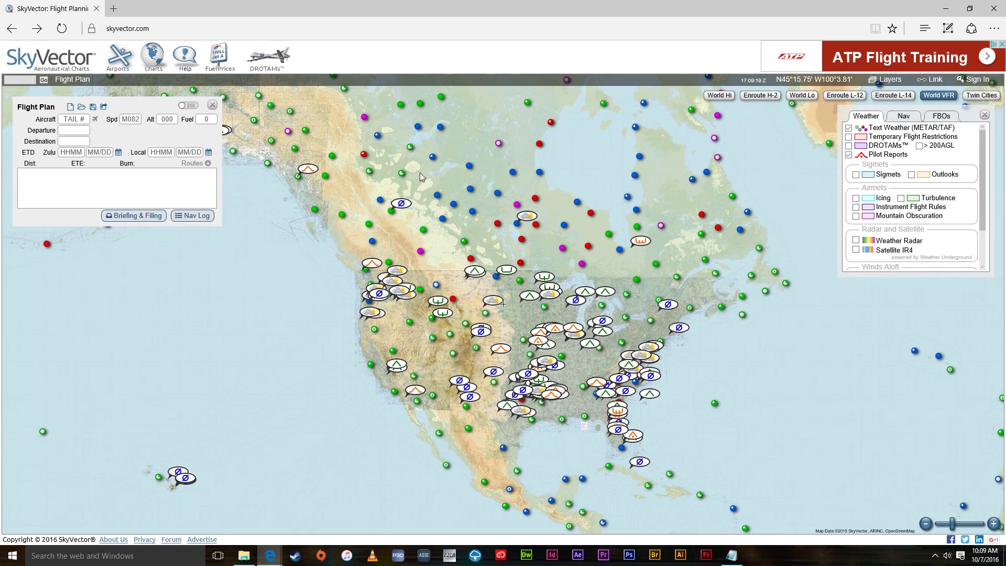
# - Read the pilot report summaries for chop and cloud layers over California and the Pacific Northwest
pyautogui.doubleClick(411, 408)
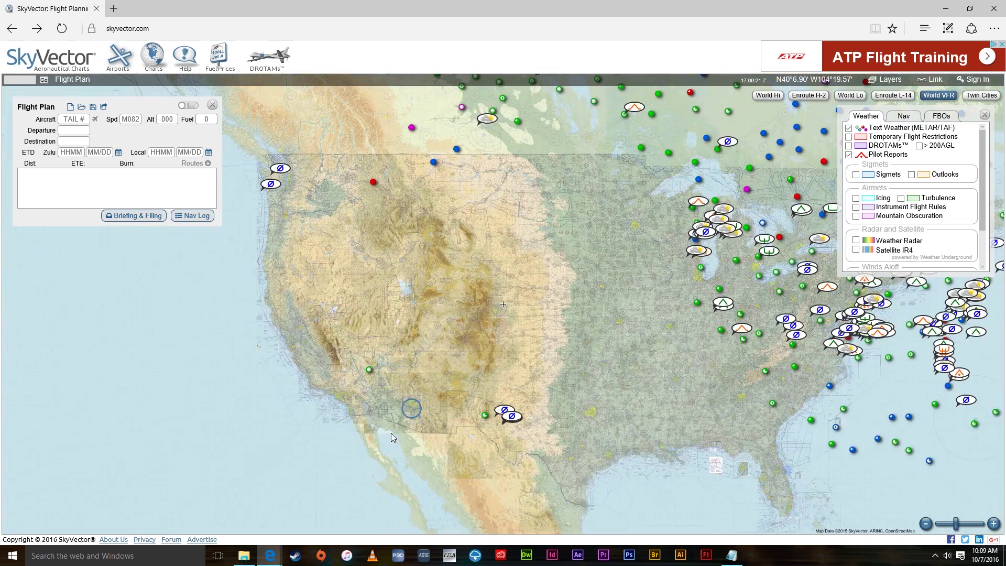
pyautogui.scroll(1, 362, 410)
pyautogui.moveTo(292, 362); pyautogui.dragTo(401, 379)
pyautogui.moveTo(414, 348)
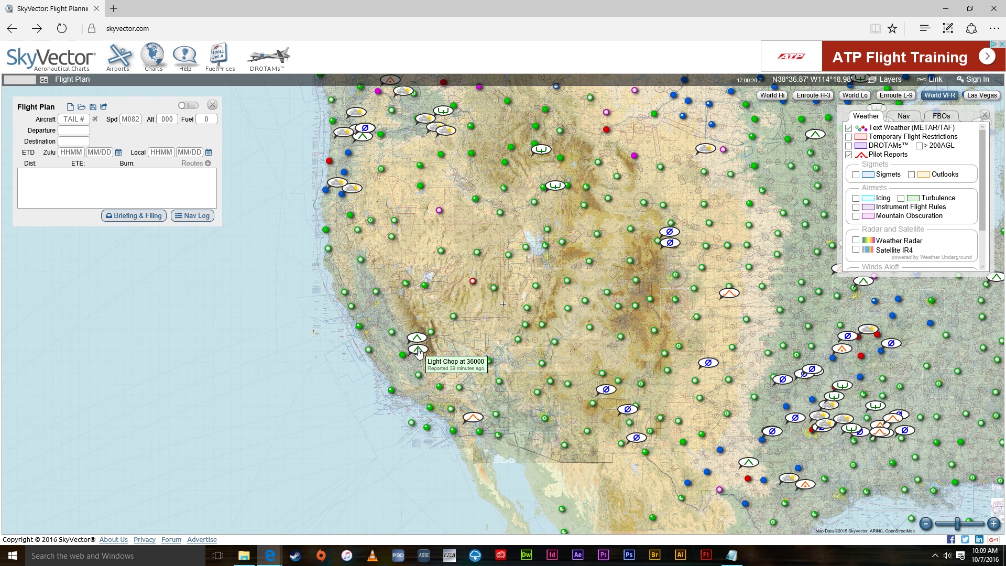
pyautogui.moveTo(414, 333); pyautogui.dragTo(422, 335)
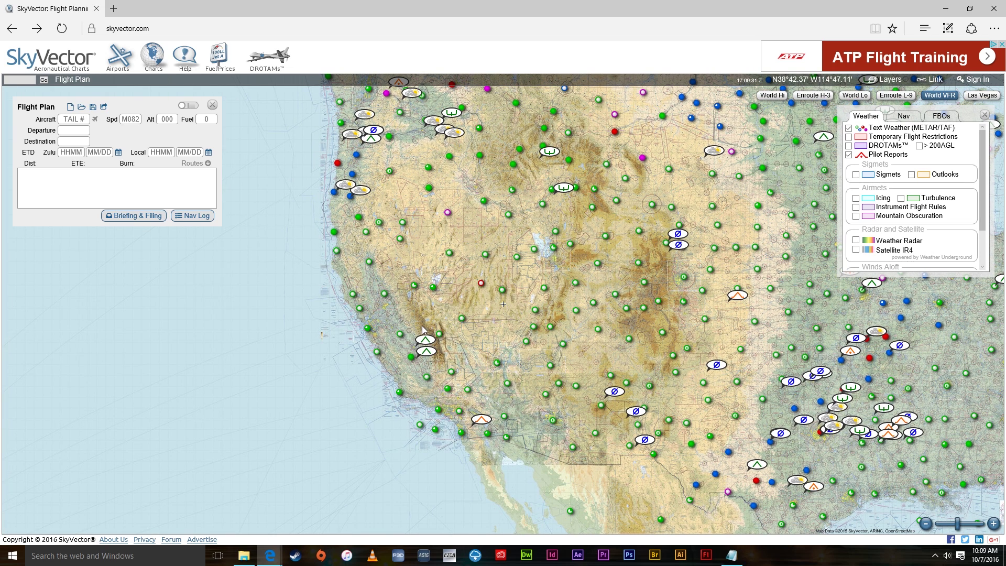
pyautogui.moveTo(414, 293); pyautogui.dragTo(439, 410)
pyautogui.moveTo(379, 256)
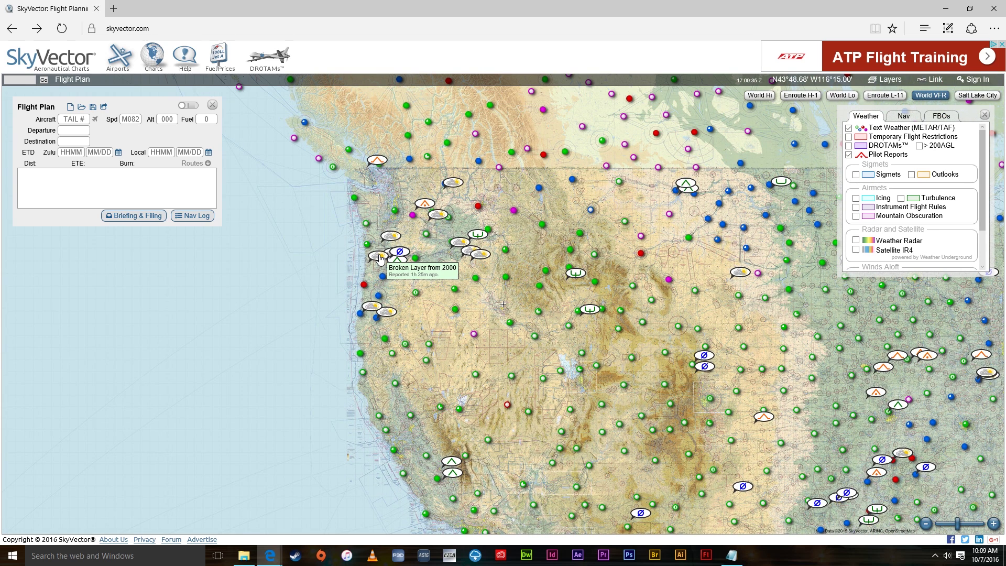
pyautogui.moveTo(414, 215)
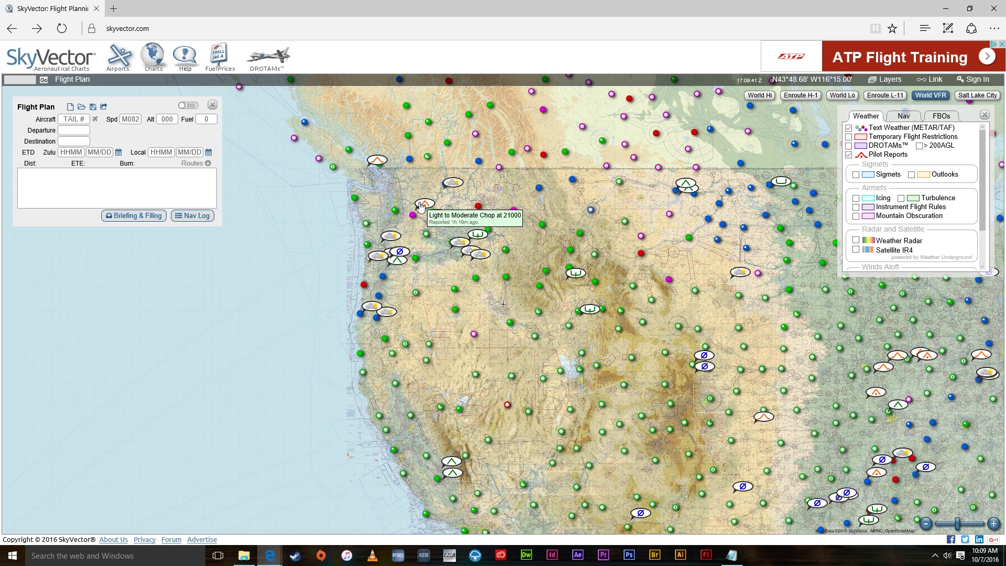
# - Replace Pilot Reports with the Instrument Flight Rules airmets and view them across the whole United States
pyautogui.moveTo(797, 375); pyautogui.dragTo(550, 320)
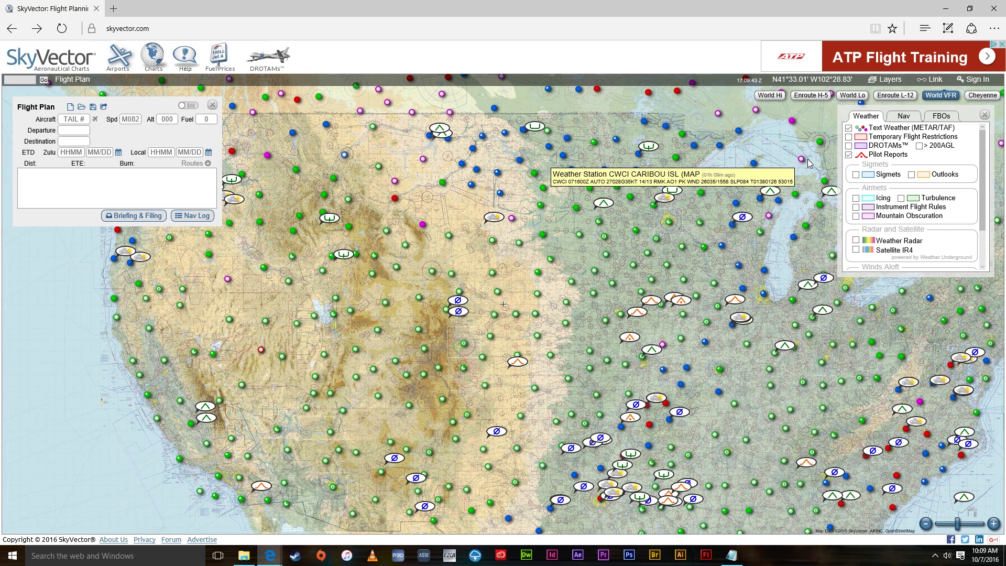
pyautogui.click(849, 156)
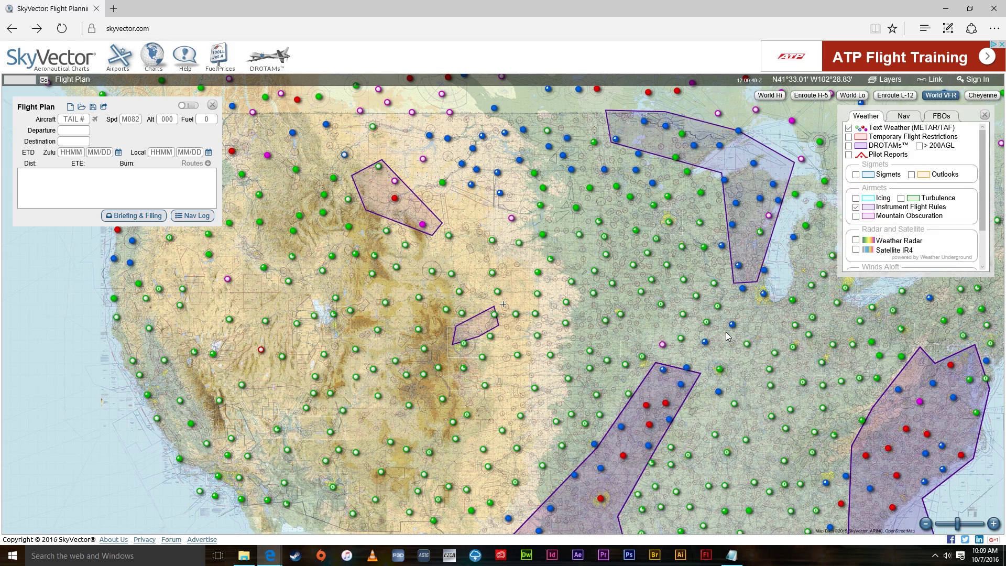
pyautogui.scroll(-1, 729, 335)
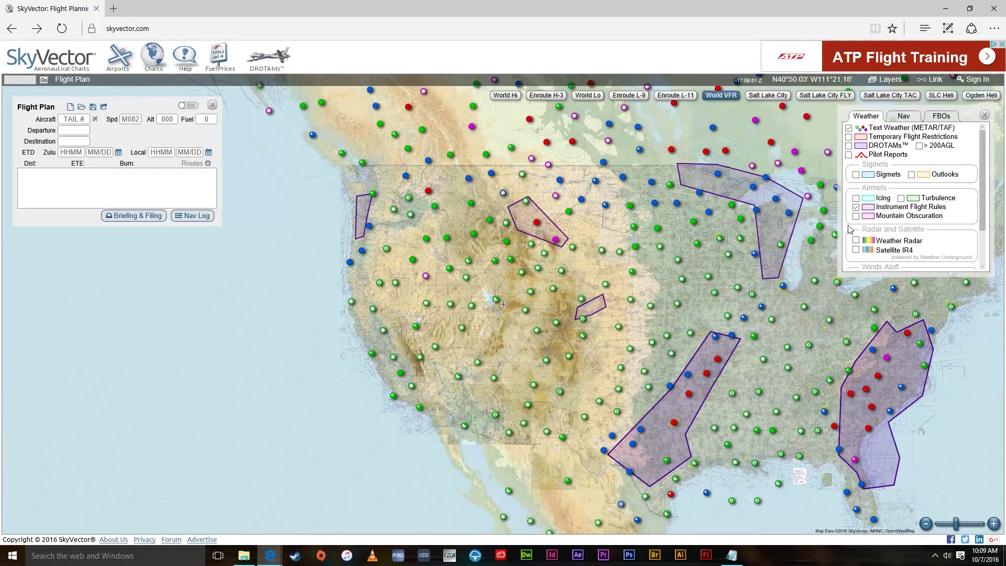
# - Replace the Instrument Flight Rules airmets with Weather Radar and view the southeastern United States and nearby Atlantic
pyautogui.click(856, 208)
pyautogui.click(856, 241)
pyautogui.moveTo(955, 374); pyautogui.dragTo(869, 301)
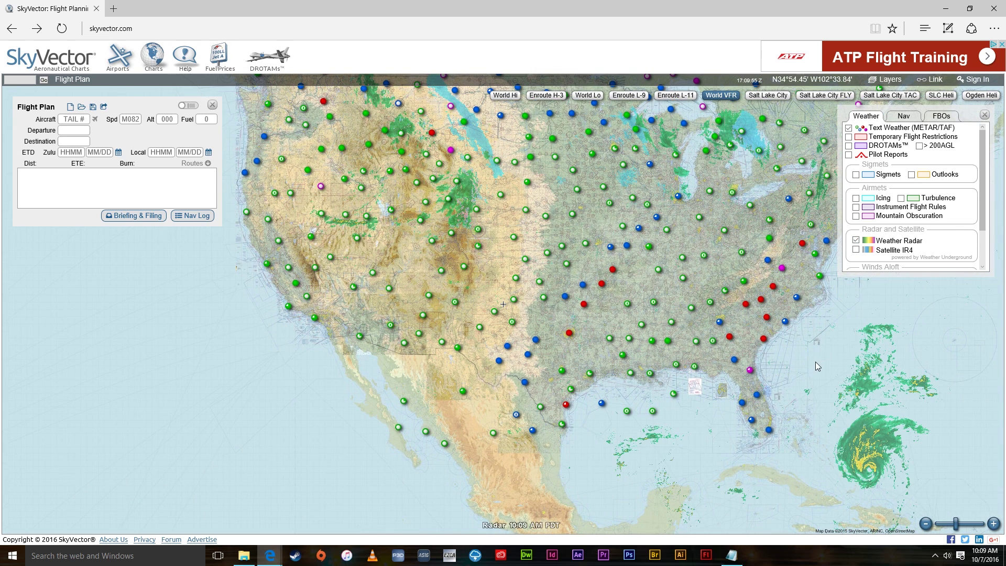
pyautogui.moveTo(819, 339); pyautogui.dragTo(761, 336)
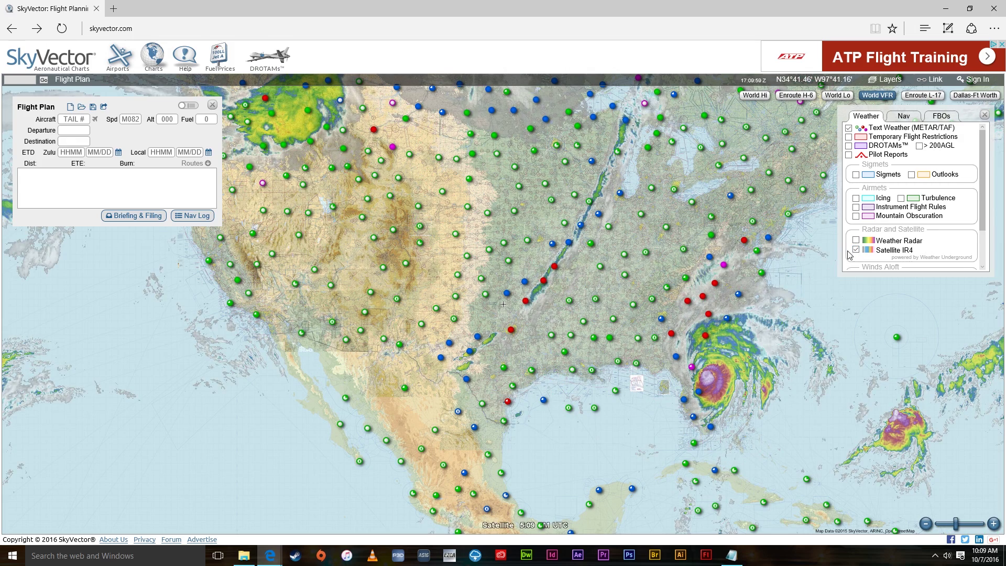
# - Switch from Satellite IR4 back to Weather Radar and inspect the hurricane off northeastern Florida at close range
pyautogui.click(856, 250)
pyautogui.click(856, 240)
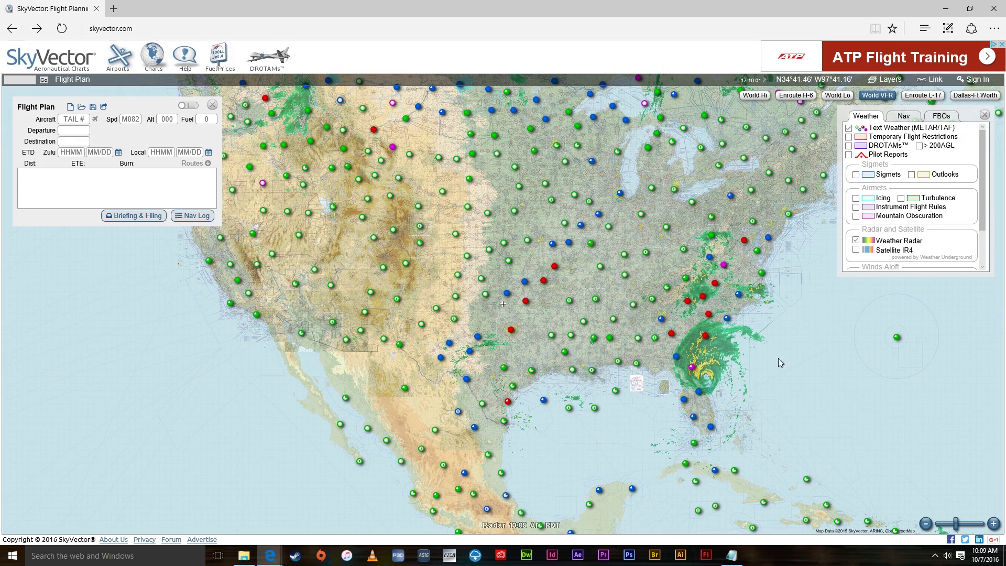
pyautogui.scroll(1, 765, 367)
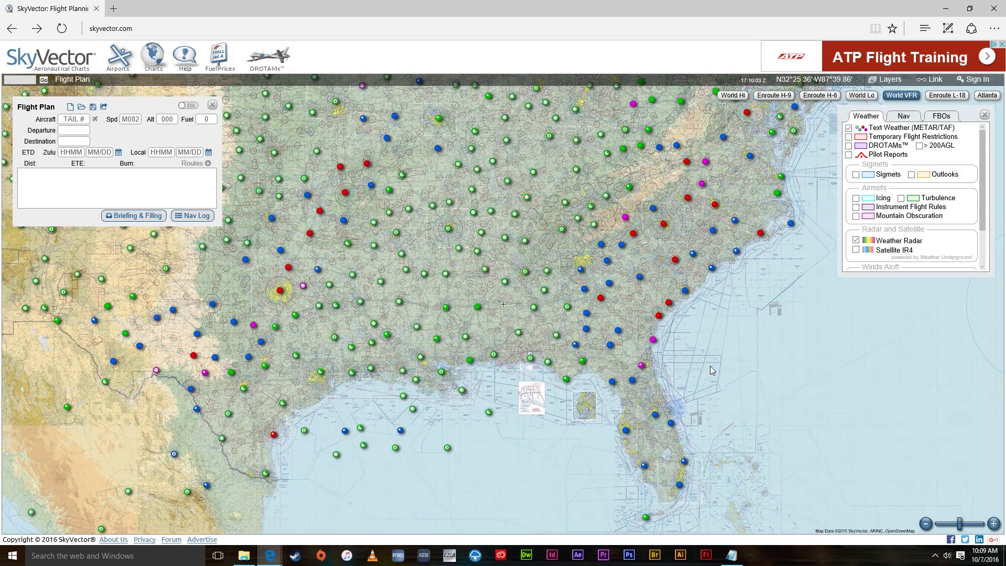
pyautogui.scroll(1, 710, 366)
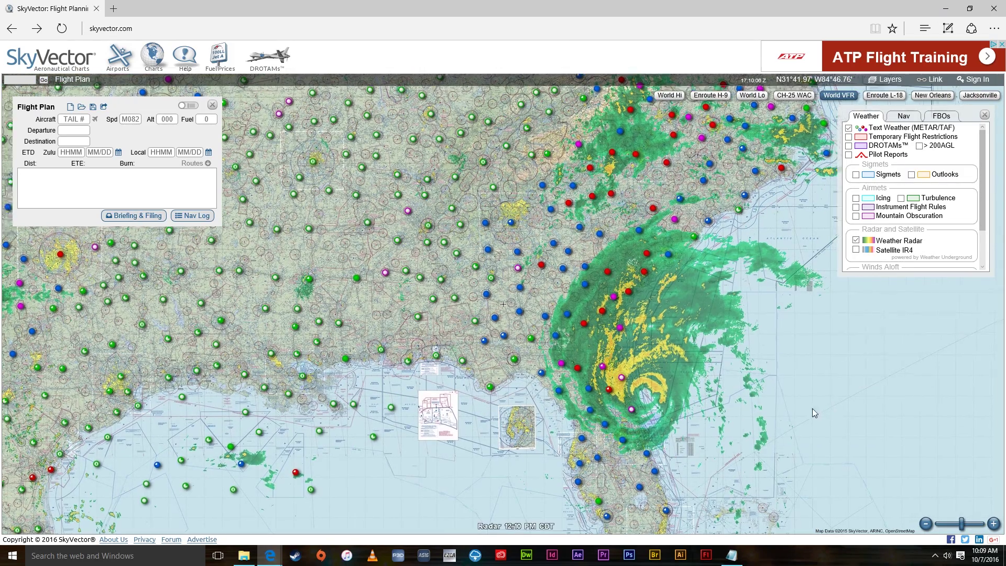
pyautogui.moveTo(812, 407); pyautogui.dragTo(709, 384)
pyautogui.scroll(1, 644, 400)
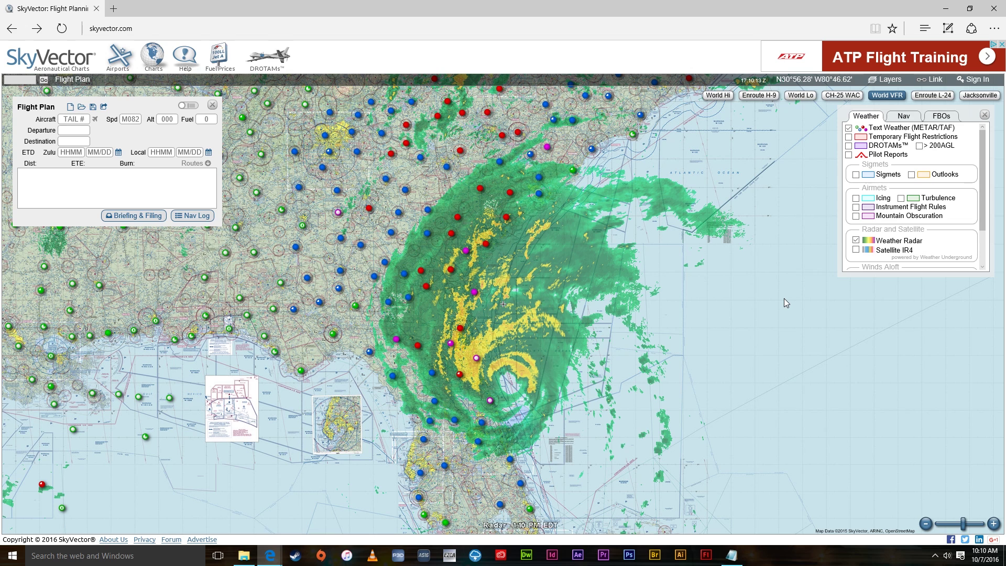
# - Replace Weather Radar with Satellite IR4 and examine the hurricane and the weather systems across North America
pyautogui.click(856, 241)
pyautogui.click(857, 250)
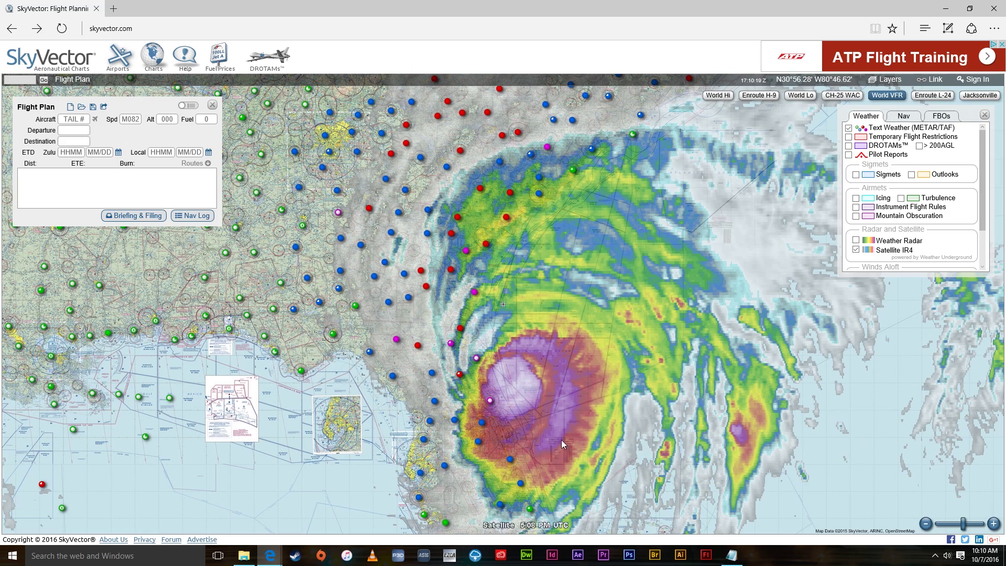
pyautogui.scroll(-3, 573, 412)
pyautogui.moveTo(663, 362)
pyautogui.scroll(-1, 595, 358)
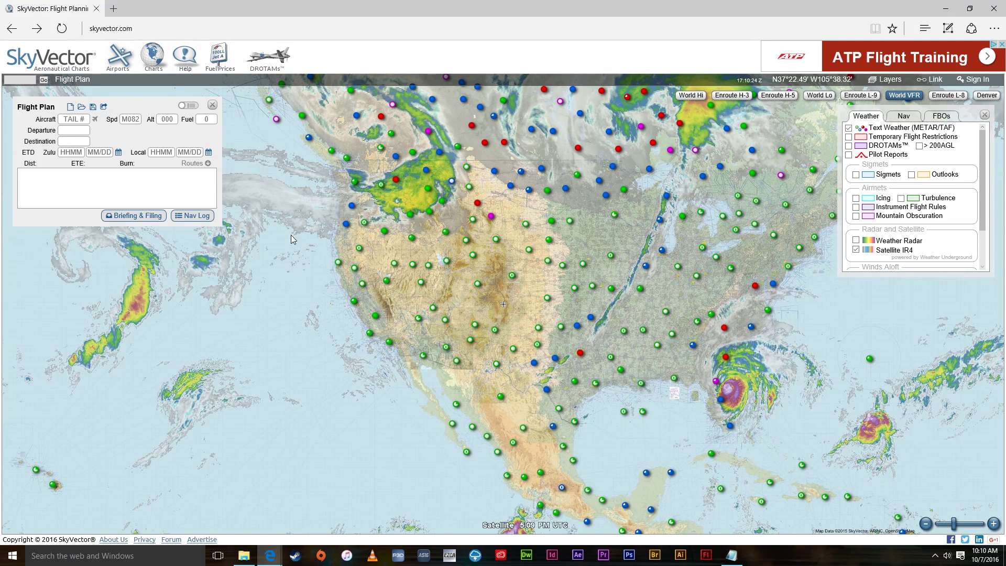
pyautogui.moveTo(301, 355); pyautogui.dragTo(272, 335)
pyautogui.moveTo(492, 322); pyautogui.dragTo(477, 365)
pyautogui.moveTo(571, 261); pyautogui.dragTo(555, 299)
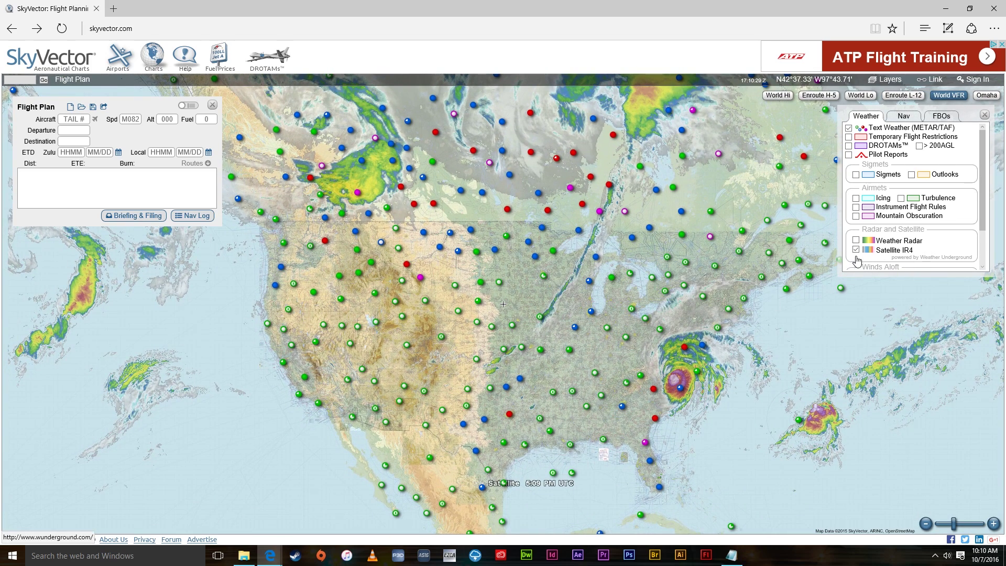
# - Hide the Satellite IR4 layer and bring up the Winds Aloft options in the weather layers
pyautogui.click(856, 250)
pyautogui.click(856, 250)
pyautogui.scroll(-2, 891, 238)
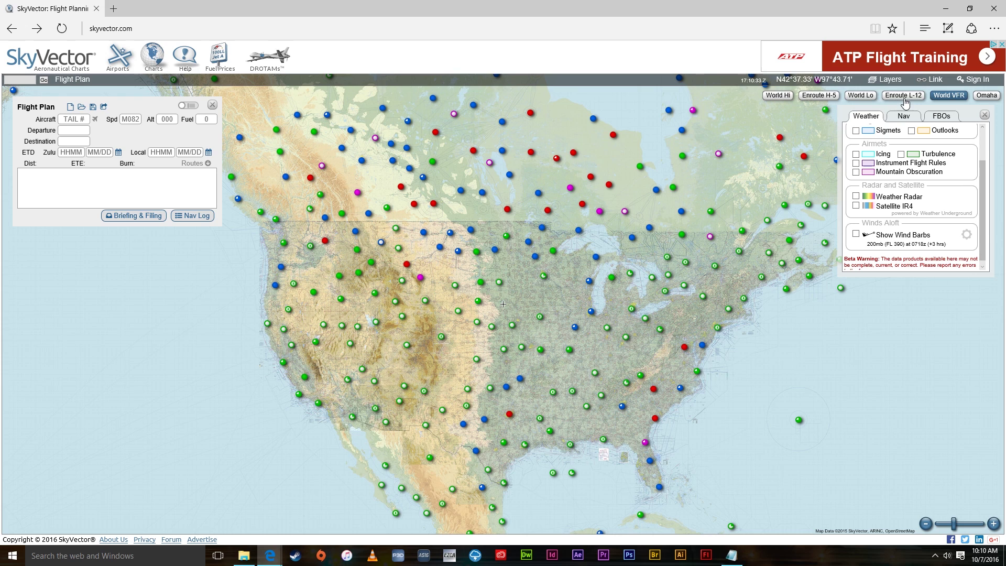
# - Try the East and West North Atlantic Tracks among the navigation layers and hide both again
pyautogui.click(907, 114)
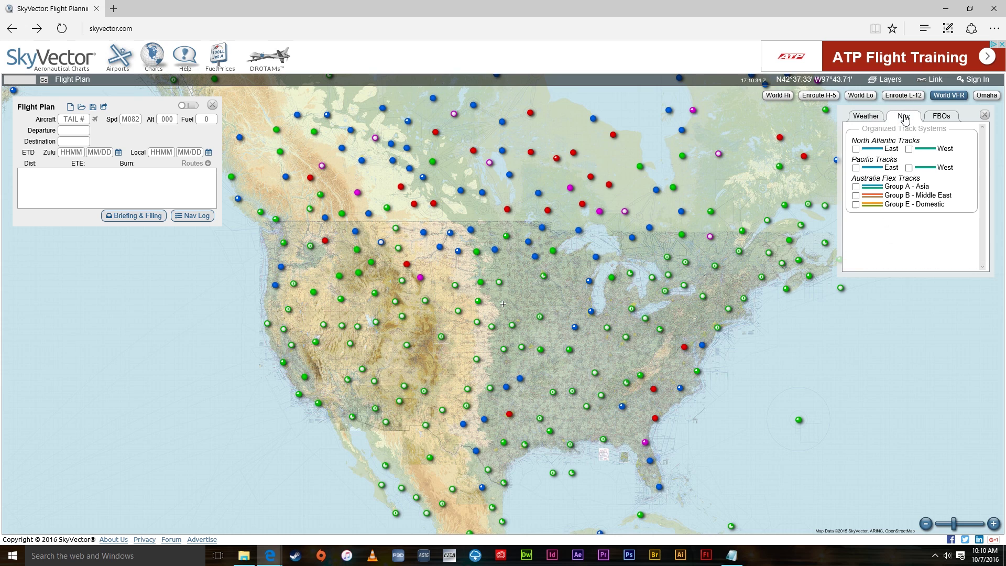
pyautogui.click(856, 150)
pyautogui.click(910, 150)
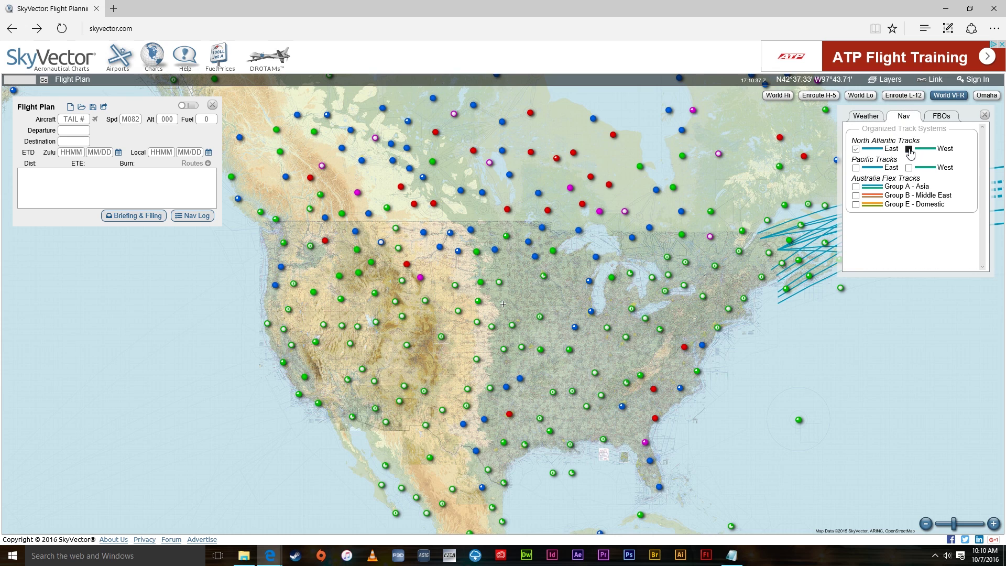
pyautogui.click(910, 149)
pyautogui.click(856, 149)
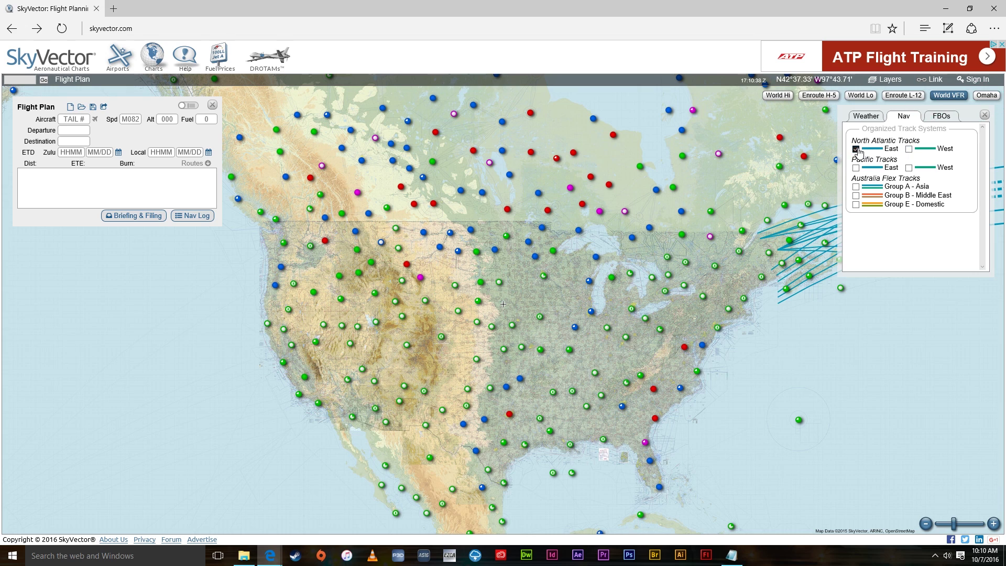
# - Look over the FBO fuel price and filter options, and hide the layer options and the flight plan form
pyautogui.click(942, 116)
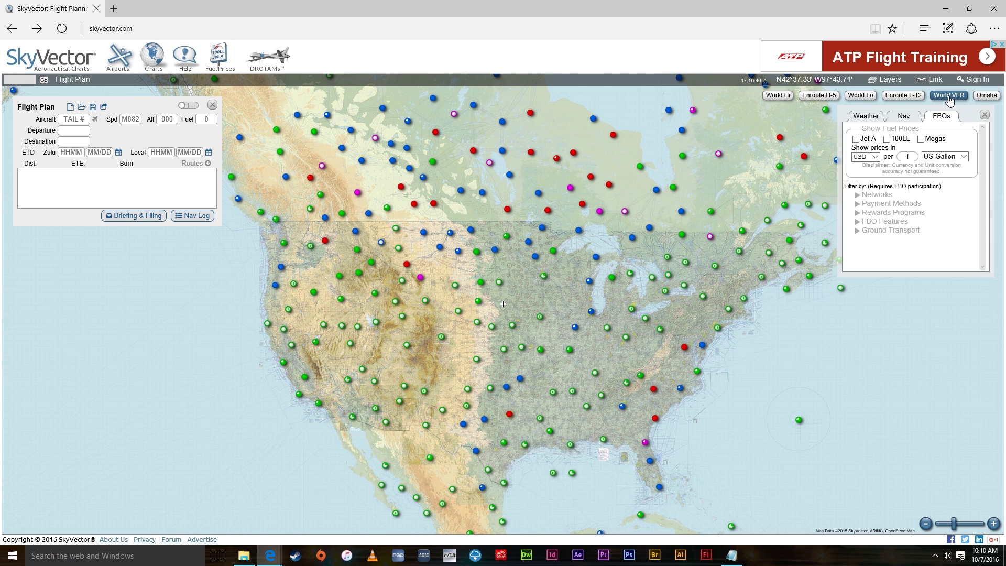
pyautogui.click(887, 81)
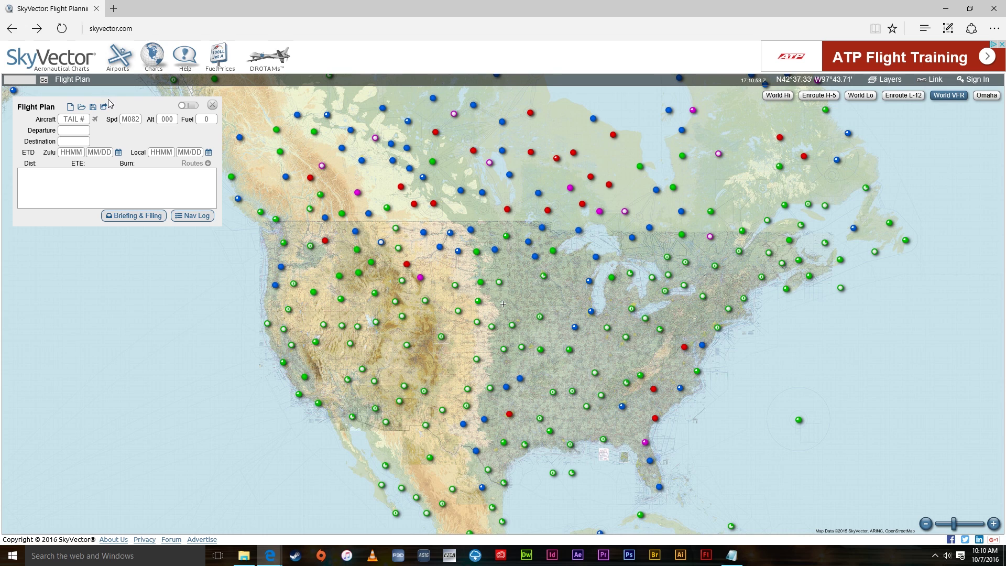
pyautogui.moveTo(109, 105); pyautogui.dragTo(196, 145)
pyautogui.click(298, 150)
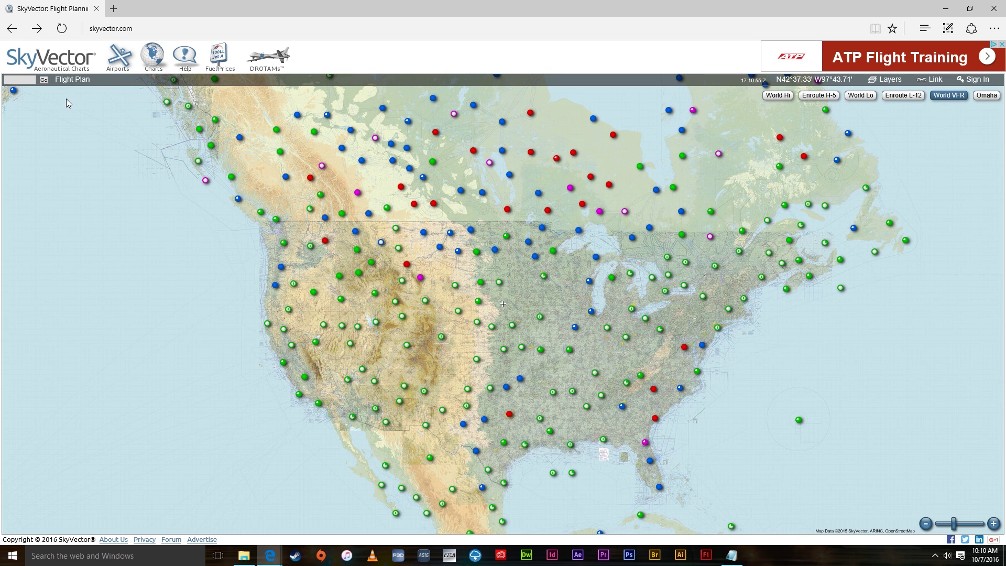
# - Start a flight plan with departure KCLT and destination KMEM, and move the form clear of the route
pyautogui.click(72, 79)
pyautogui.moveTo(233, 153); pyautogui.dragTo(354, 219)
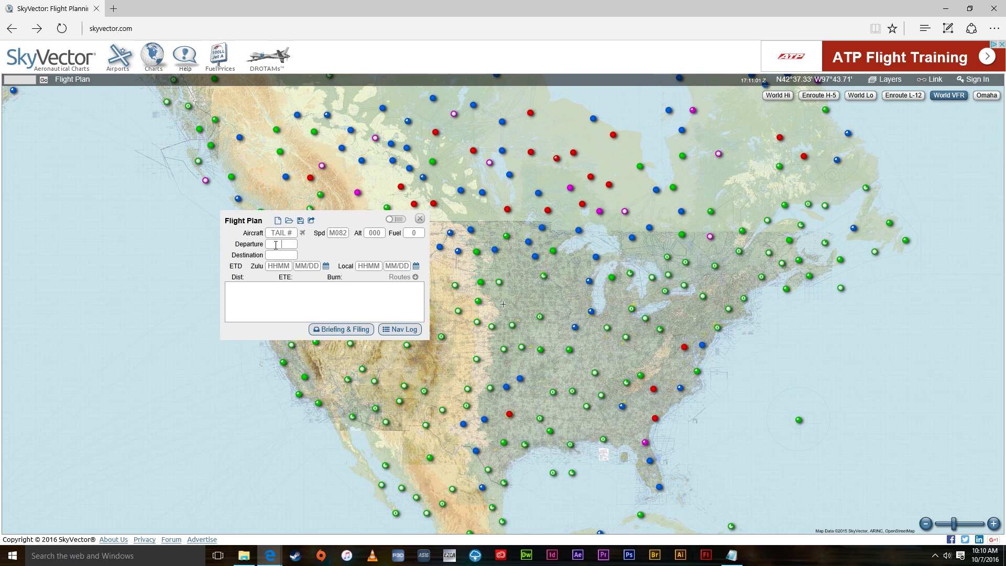
pyautogui.write('CLT')
pyautogui.press('Tab')
pyautogui.write('KMW')
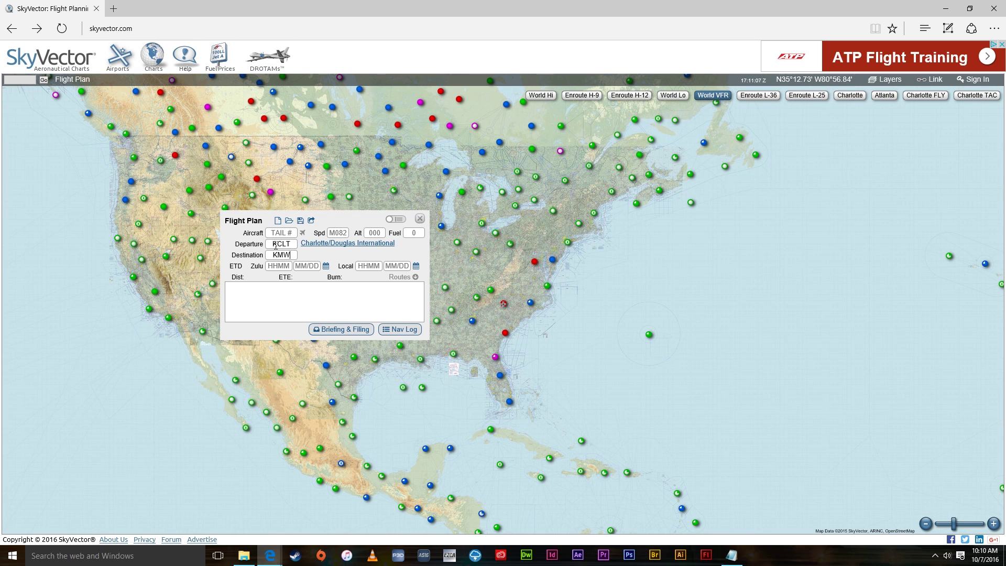
pyautogui.press('BackSpace')
pyautogui.write('EM')
pyautogui.press('Tab')
pyautogui.moveTo(365, 220); pyautogui.dragTo(171, 108)
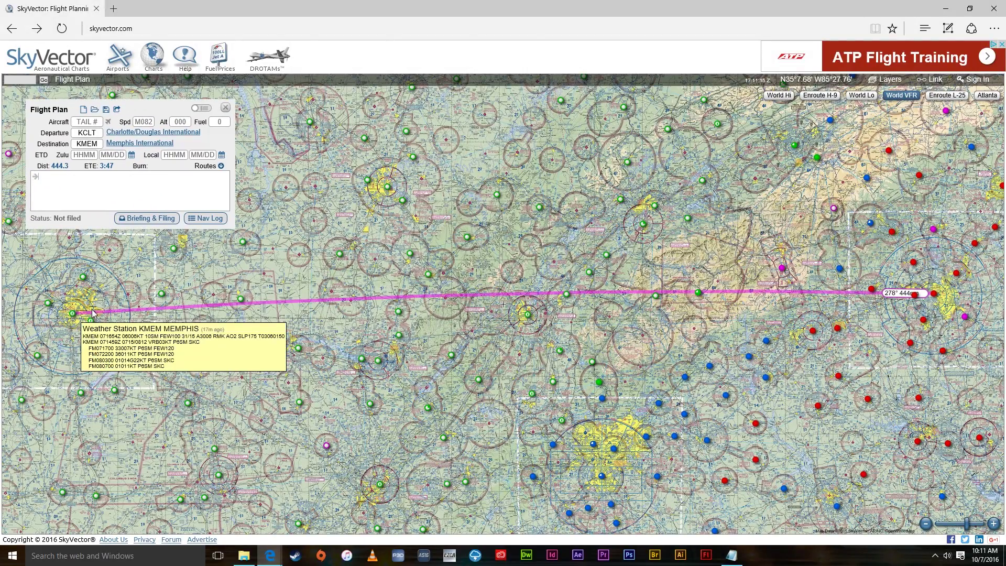
# - Load the suggested route BRYDE V54 HLI V159 ERPOW into the flight plan and view it on the chart
pyautogui.scroll(-1, 901, 302)
pyautogui.scroll(-1, 836, 312)
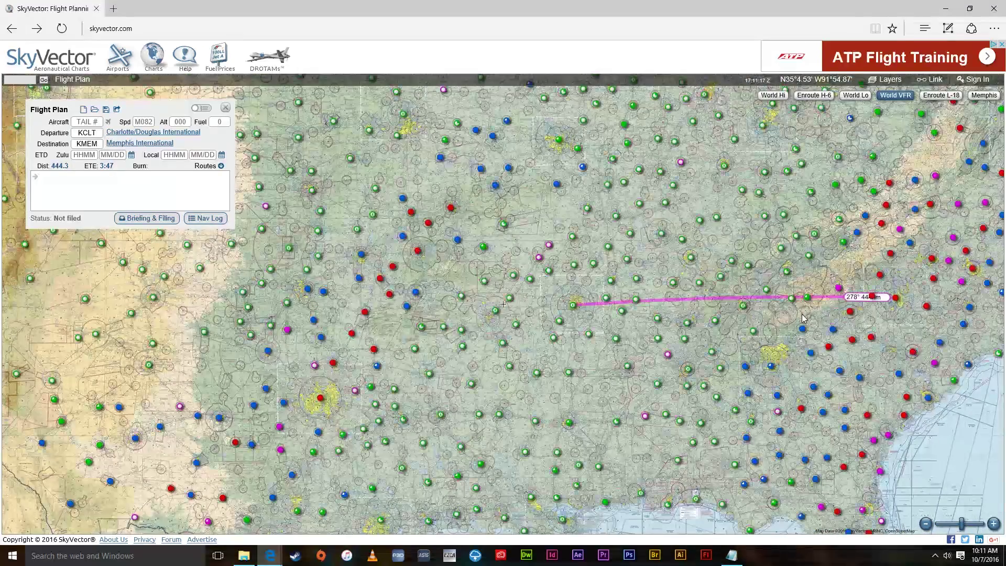
pyautogui.moveTo(821, 311); pyautogui.dragTo(638, 336)
pyautogui.scroll(1, 638, 336)
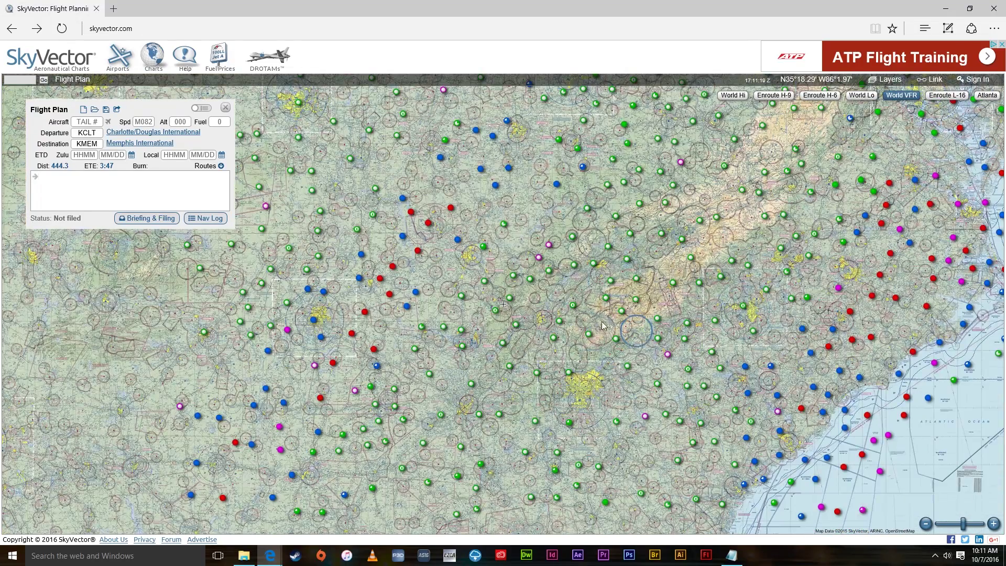
pyautogui.click(222, 166)
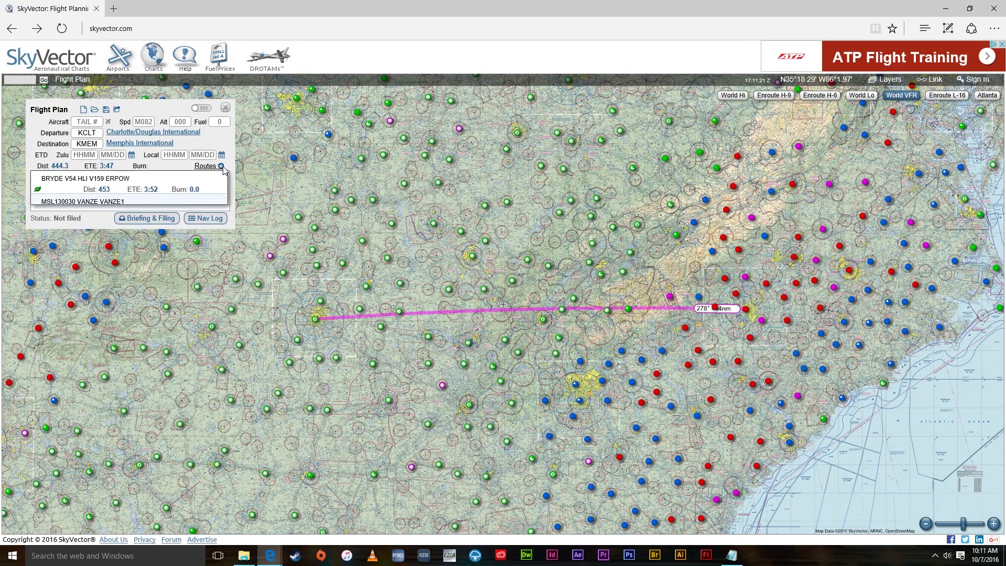
pyautogui.click(126, 185)
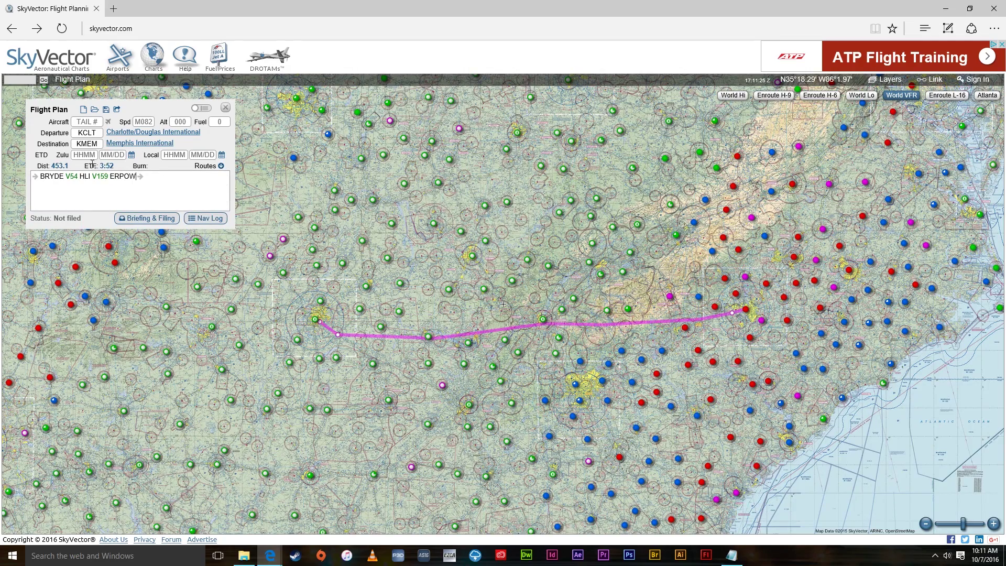
pyautogui.click(92, 145)
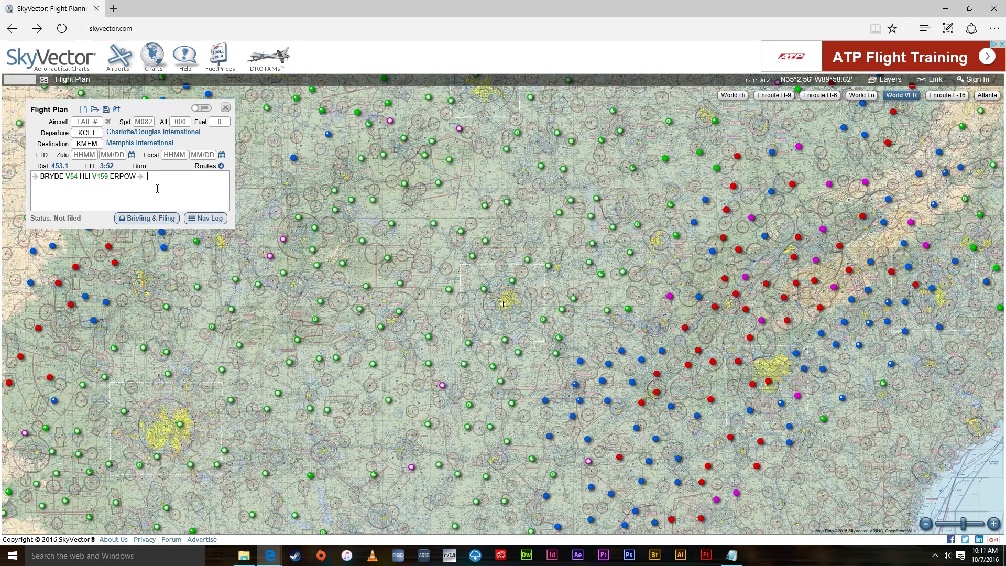
pyautogui.moveTo(665, 321); pyautogui.dragTo(525, 331)
# - Replace the route with BOB7 CLT HARAY ZAVER BNA KELNE SPKER WLDER LTOWN DAPLE MRCEL DASAC CLARK and plot it
pyautogui.moveTo(145, 177); pyautogui.dragTo(46, 181)
pyautogui.press('BackSpace')
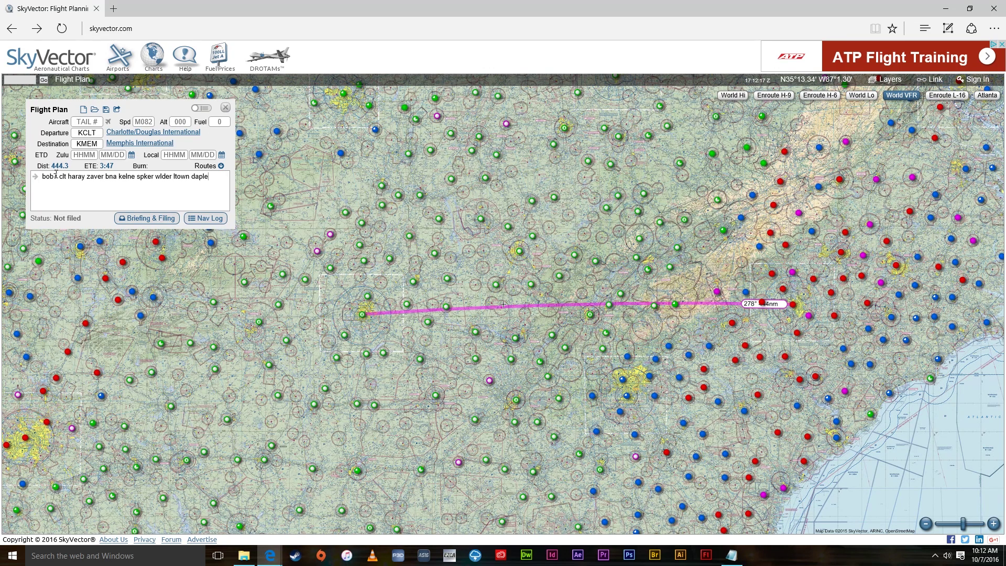
pyautogui.write('mrcel dasac clark')
pyautogui.tripleClick(99, 191)
pyautogui.click(74, 188)
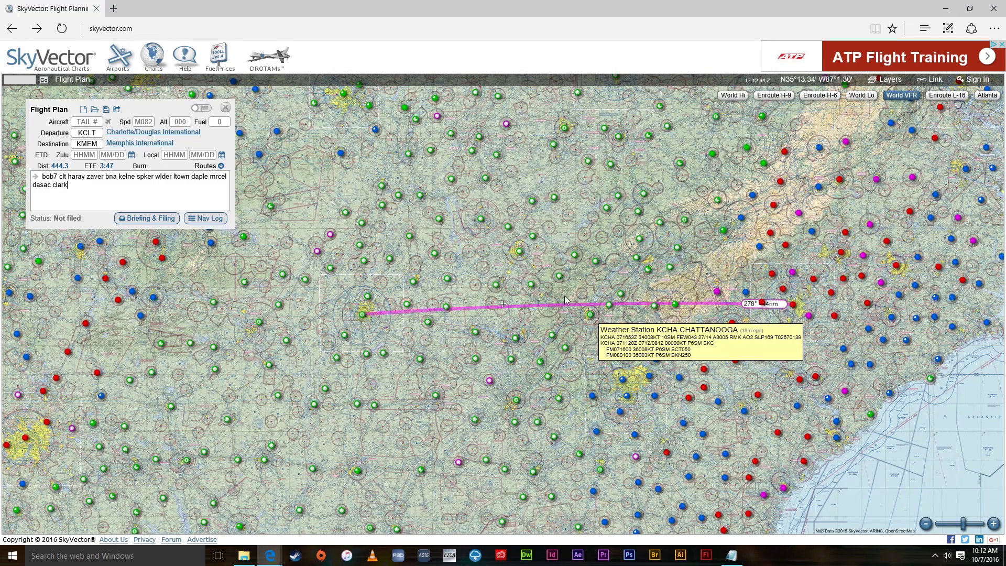
pyautogui.click(89, 144)
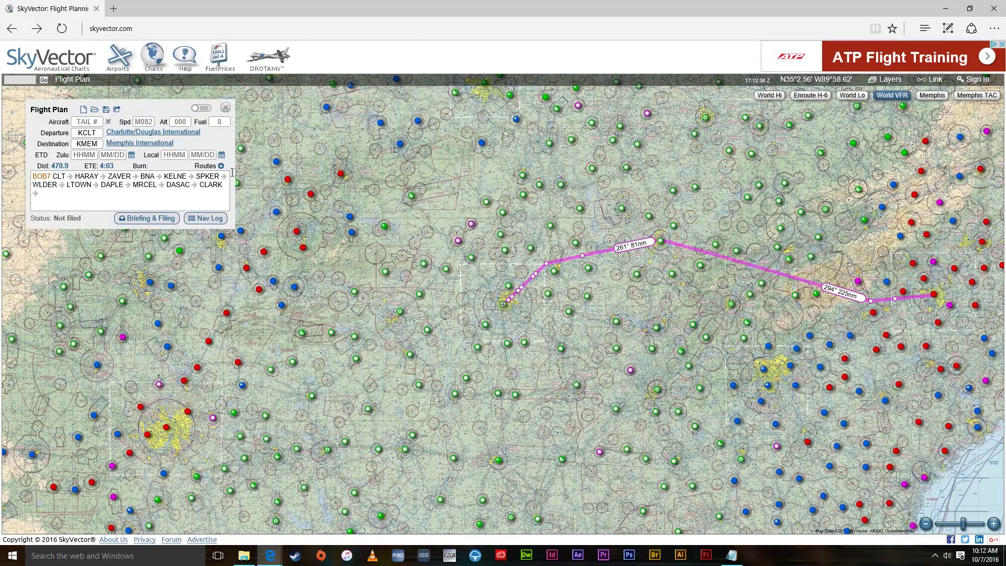
pyautogui.moveTo(808, 291); pyautogui.dragTo(638, 291)
pyautogui.scroll(1, 645, 256)
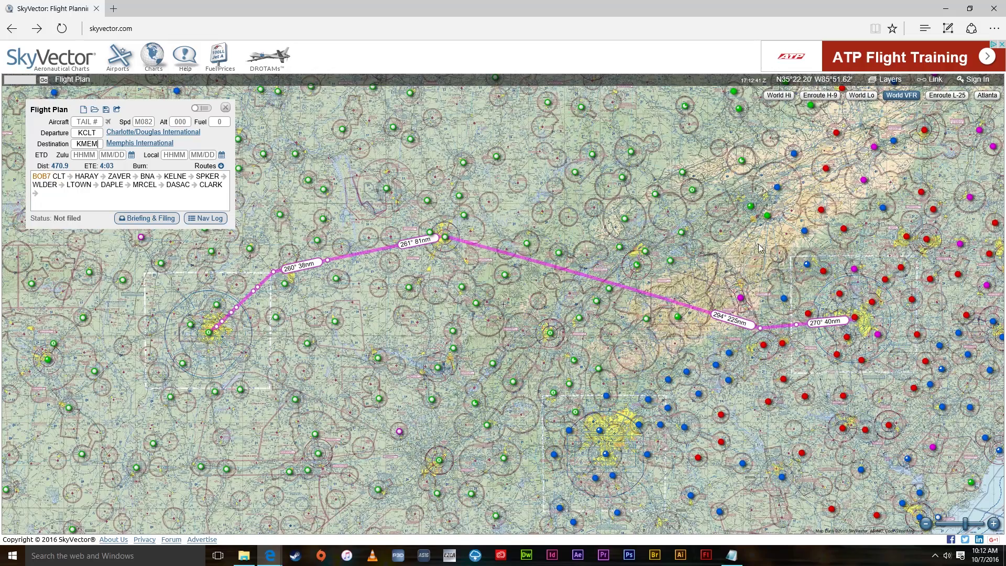
pyautogui.moveTo(758, 244); pyautogui.dragTo(734, 280)
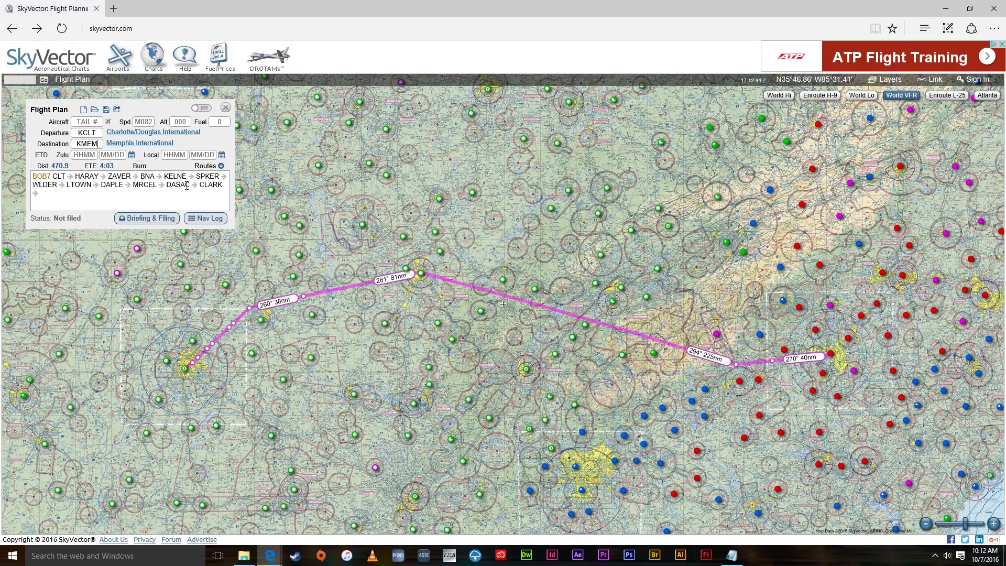
# - Browse the procedure list for Charlotte/Douglas International, then view the airport diagram from its information page
pyautogui.moveTo(110, 138)
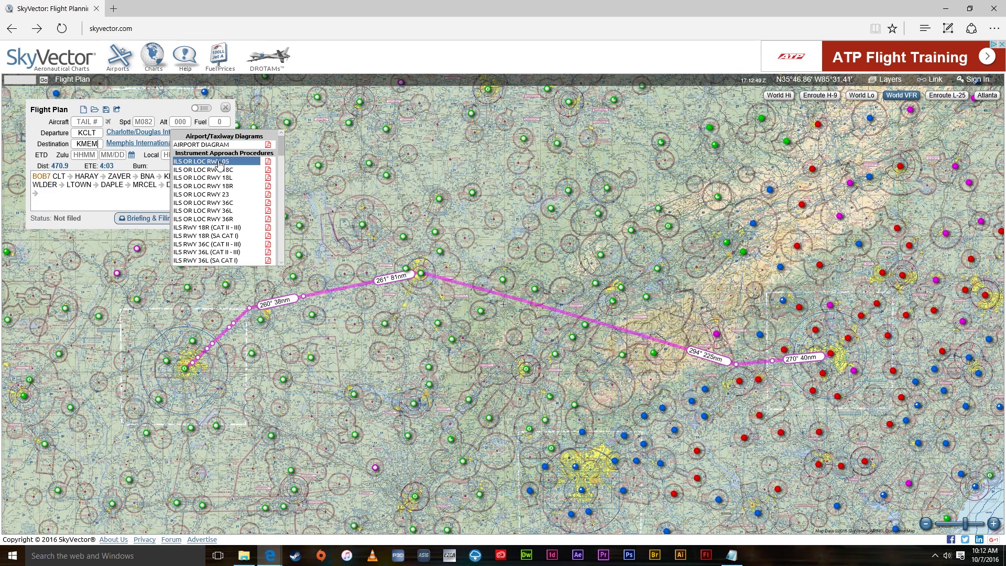
pyautogui.moveTo(280, 152)
pyautogui.mouseDown()
pyautogui.moveTo(284, 183)
pyautogui.moveTo(278, 142)
pyautogui.mouseUp()
pyautogui.click(123, 133)
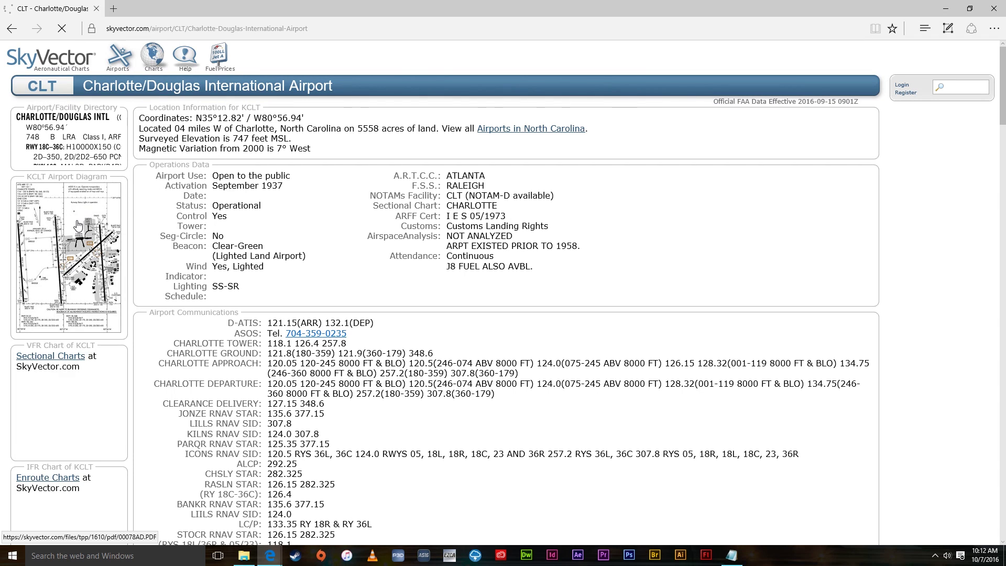
pyautogui.click(85, 229)
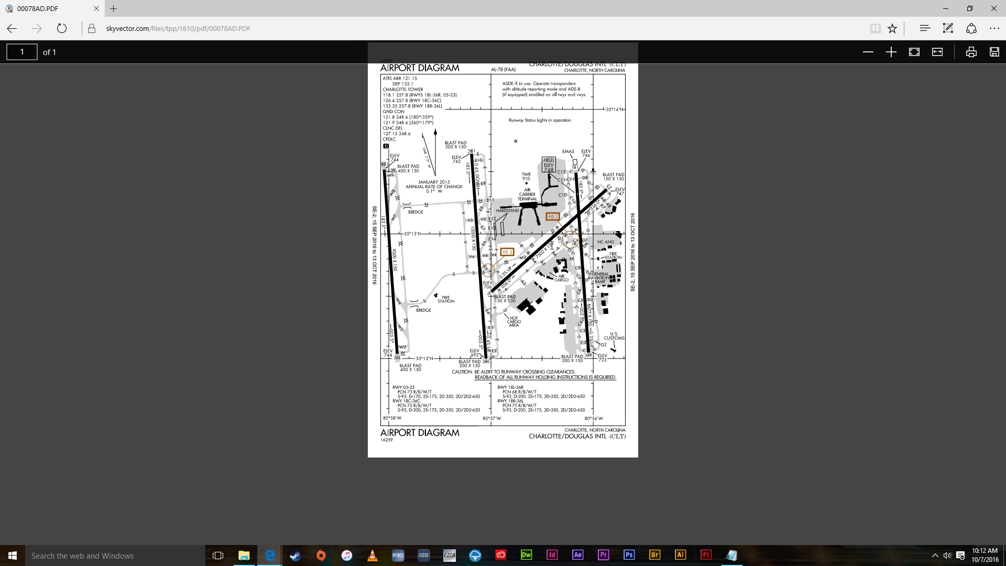
pyautogui.click(11, 28)
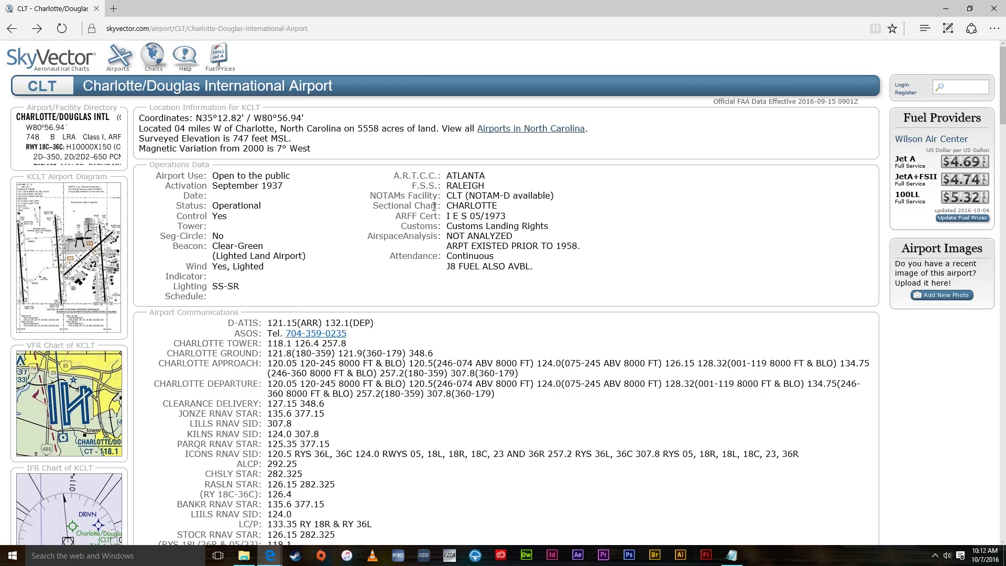
# - Look through Charlotte's runway data, services and departure procedure charts, and return to the flight plan map
pyautogui.scroll(-10, 400, 258)
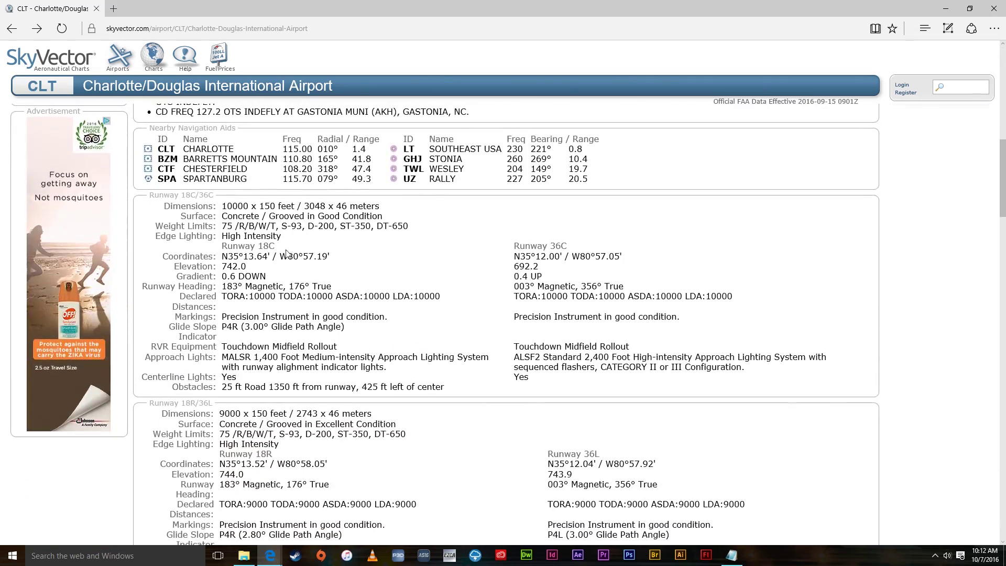
pyautogui.scroll(-3, 287, 285)
pyautogui.scroll(-15, 287, 285)
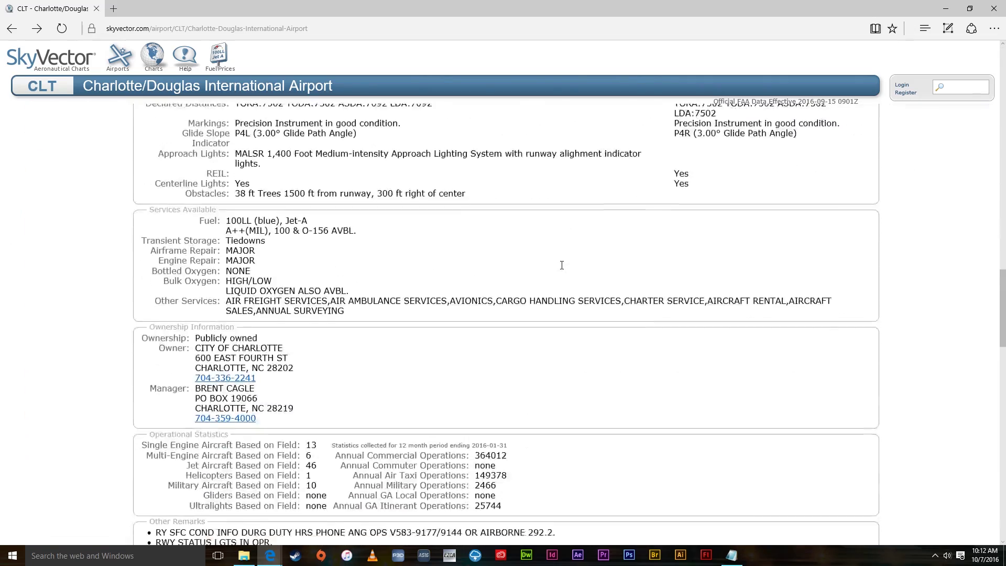
pyautogui.scroll(-15, 442, 260)
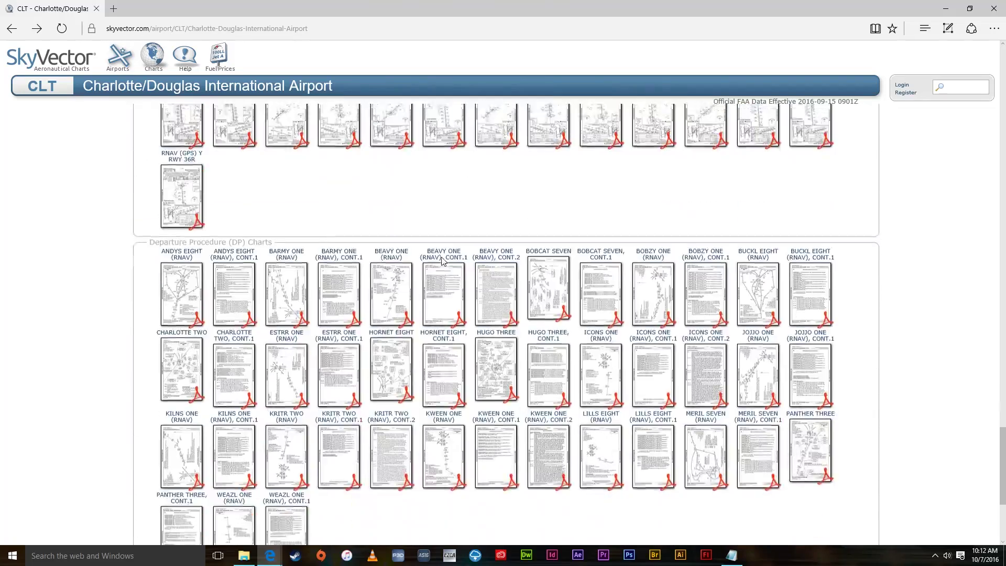
pyautogui.middleClick(601, 346)
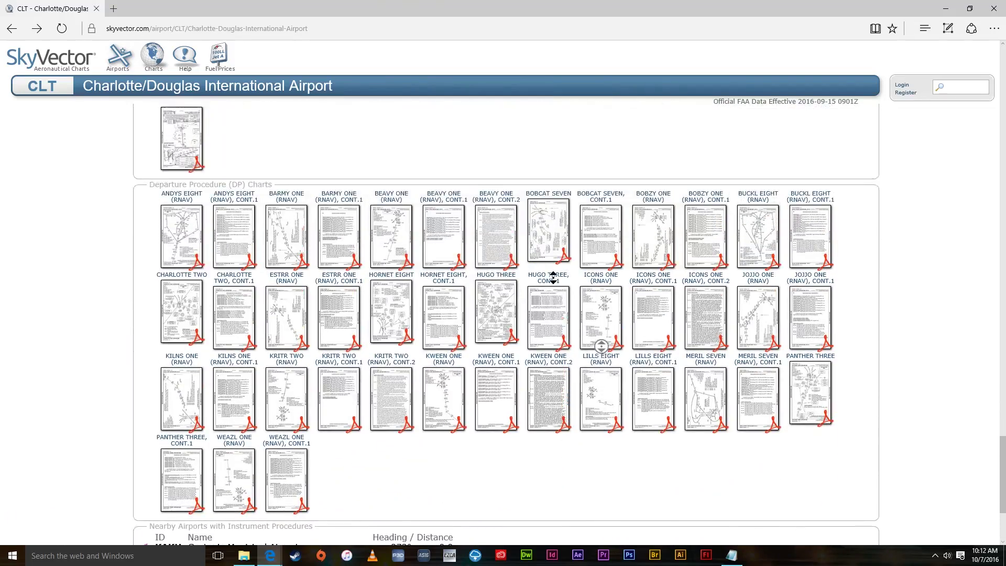
pyautogui.click(528, 230)
pyautogui.click(11, 29)
# - Check the procedure lists of the destination and departure airports from the flight plan form, and dismiss them
pyautogui.moveTo(115, 141)
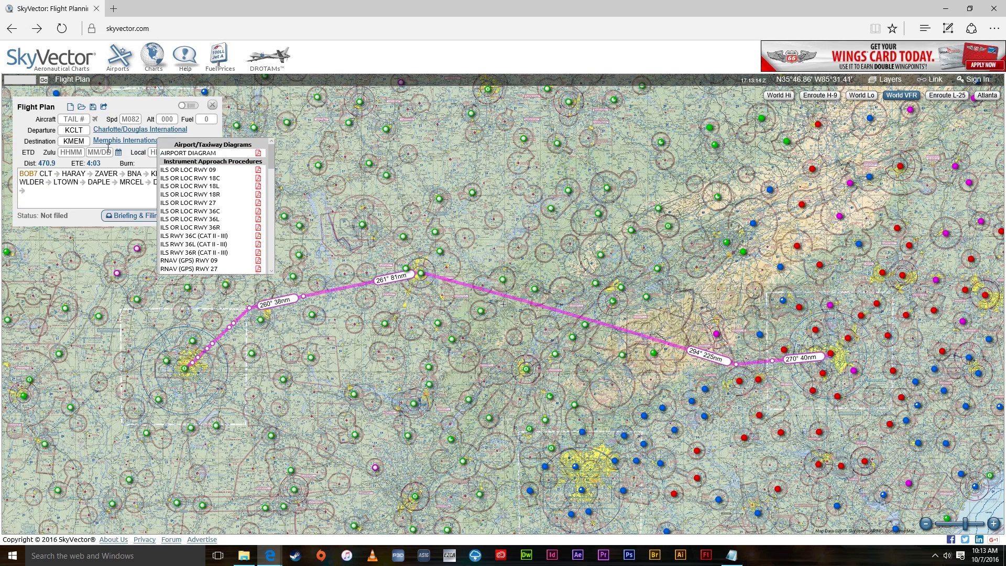
pyautogui.moveTo(179, 129)
pyautogui.click(128, 194)
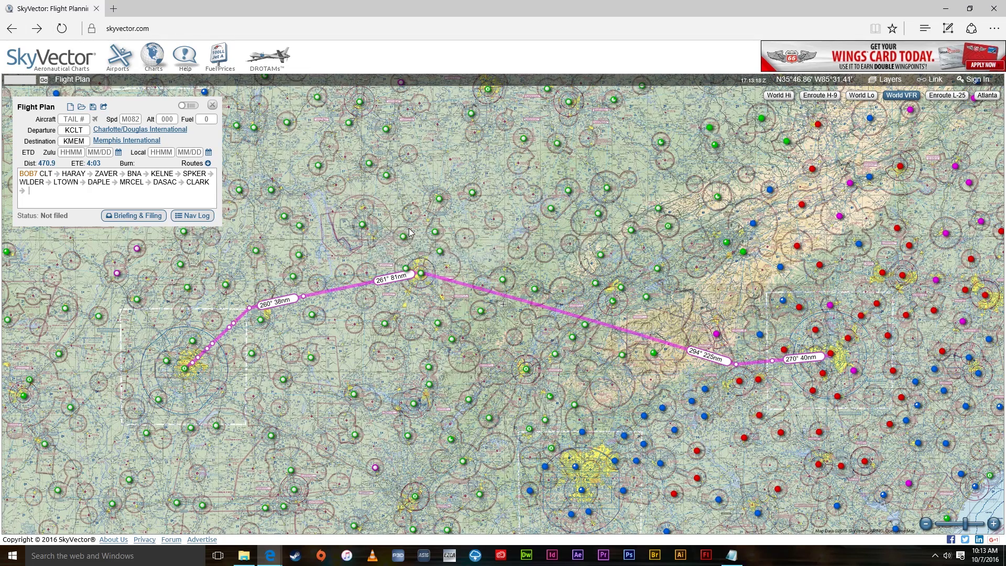
# - Set the flight plan's speed to 300, altitude to FL360 and fuel to 9
pyautogui.moveTo(131, 130)
pyautogui.write('30')
pyautogui.moveTo(176, 131)
pyautogui.click(209, 120)
pyautogui.press('BackSpace')
pyautogui.click(123, 194)
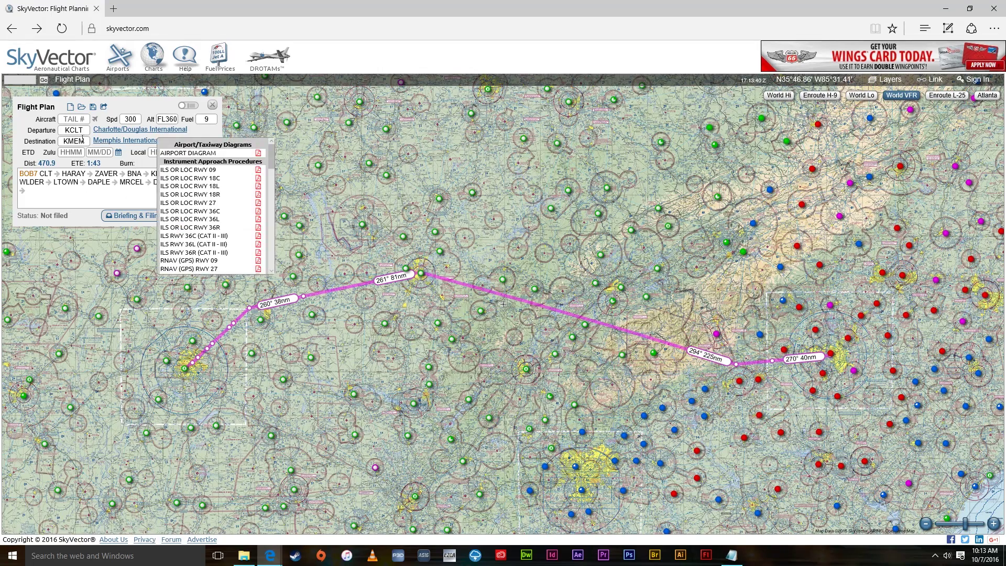
# - Reroute the leg between BNA and KELNE on the chart through the waypoints OPADE and CULPO
pyautogui.click(125, 140)
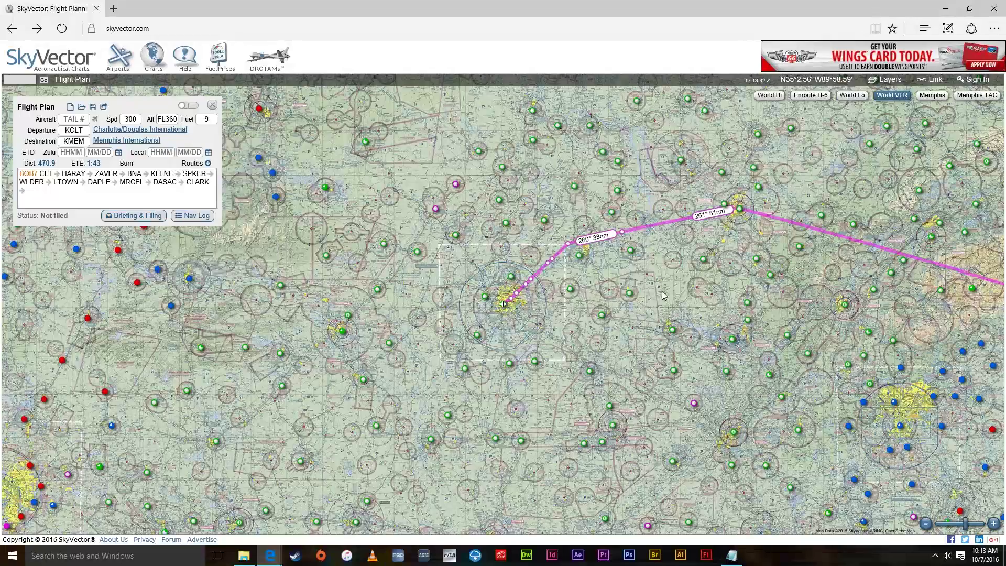
pyautogui.moveTo(648, 293); pyautogui.dragTo(292, 341)
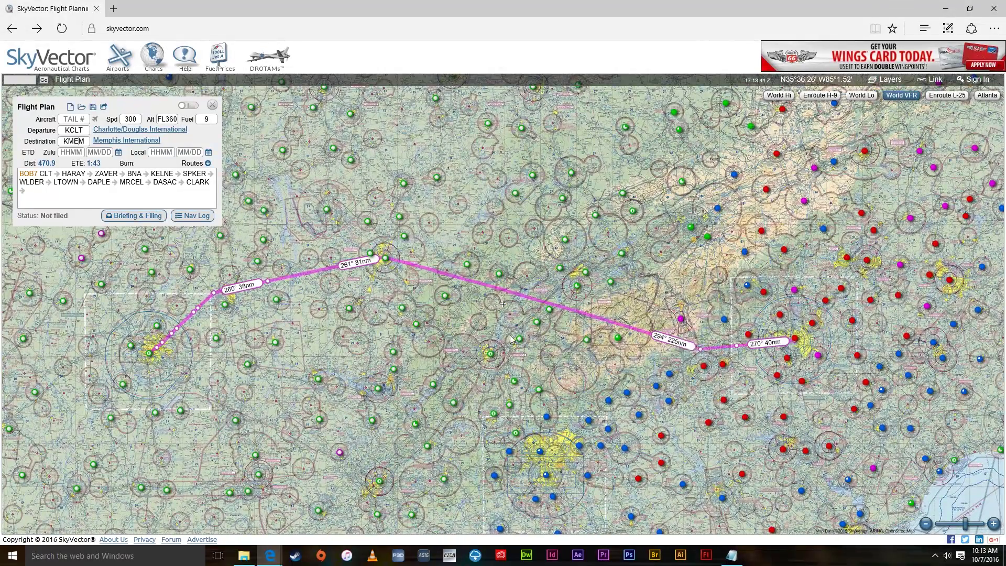
pyautogui.scroll(1, 274, 293)
pyautogui.scroll(1, 274, 292)
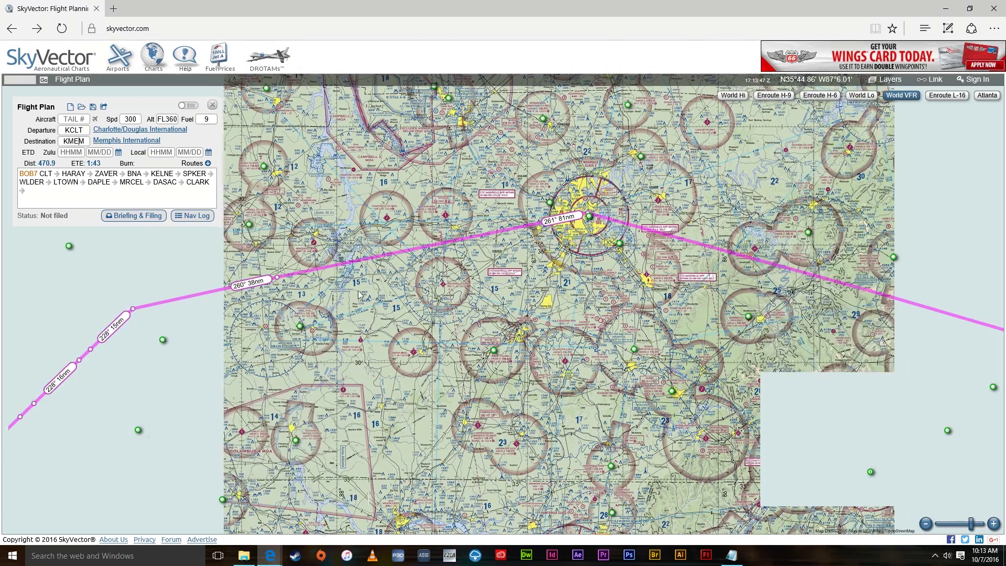
pyautogui.moveTo(356, 297); pyautogui.dragTo(482, 301)
pyautogui.moveTo(532, 281); pyautogui.dragTo(484, 329)
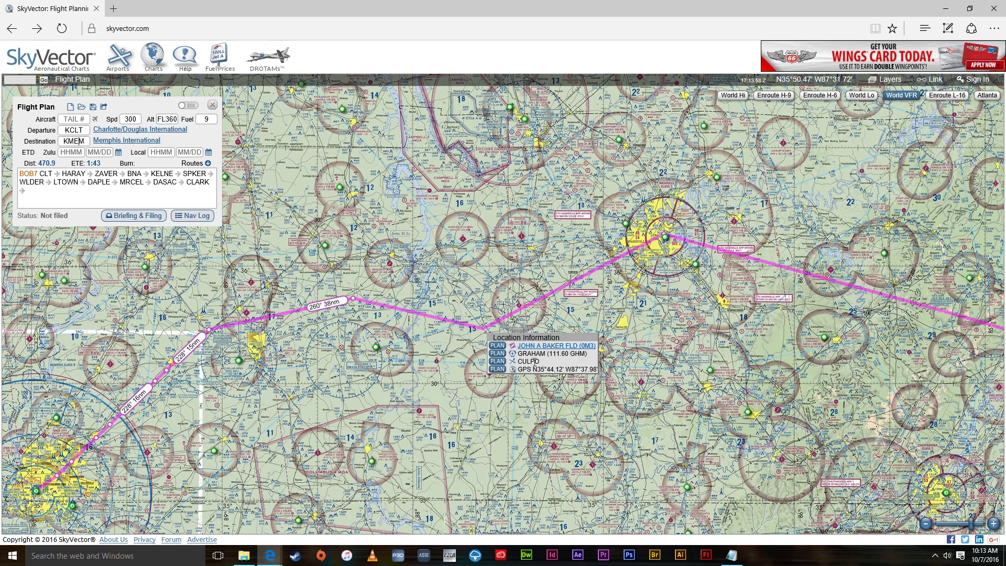
pyautogui.click(505, 362)
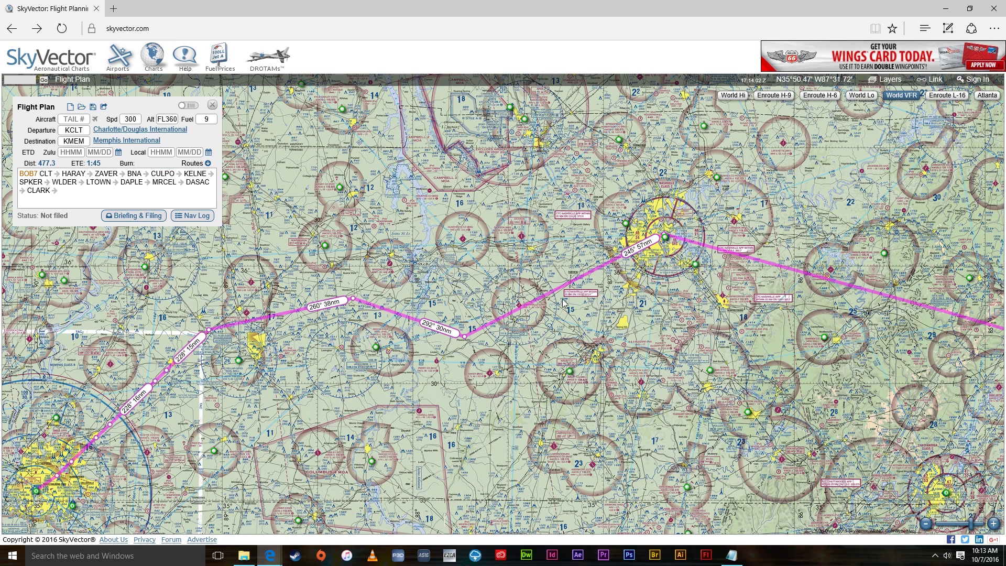
pyautogui.moveTo(561, 288); pyautogui.dragTo(554, 255)
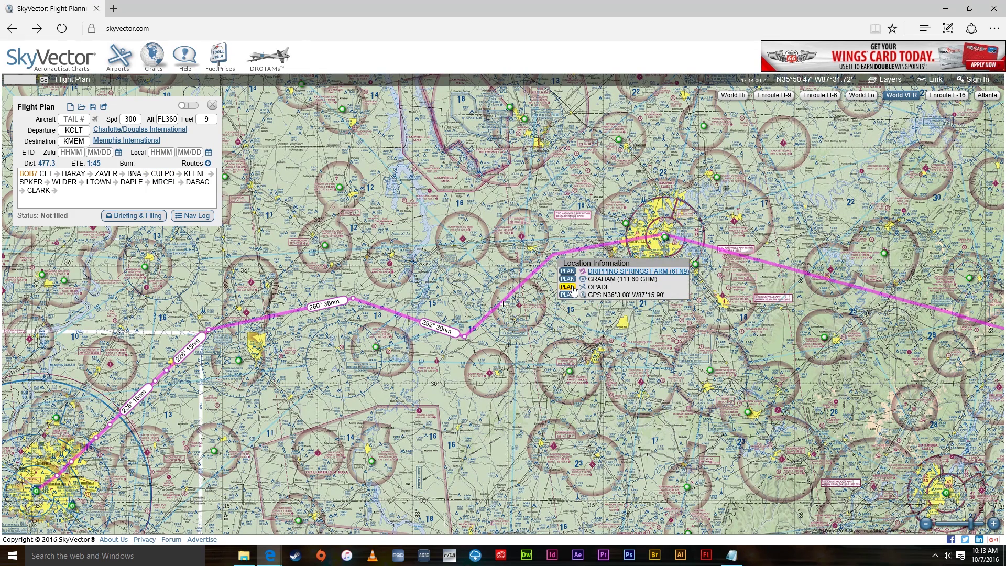
pyautogui.click(573, 288)
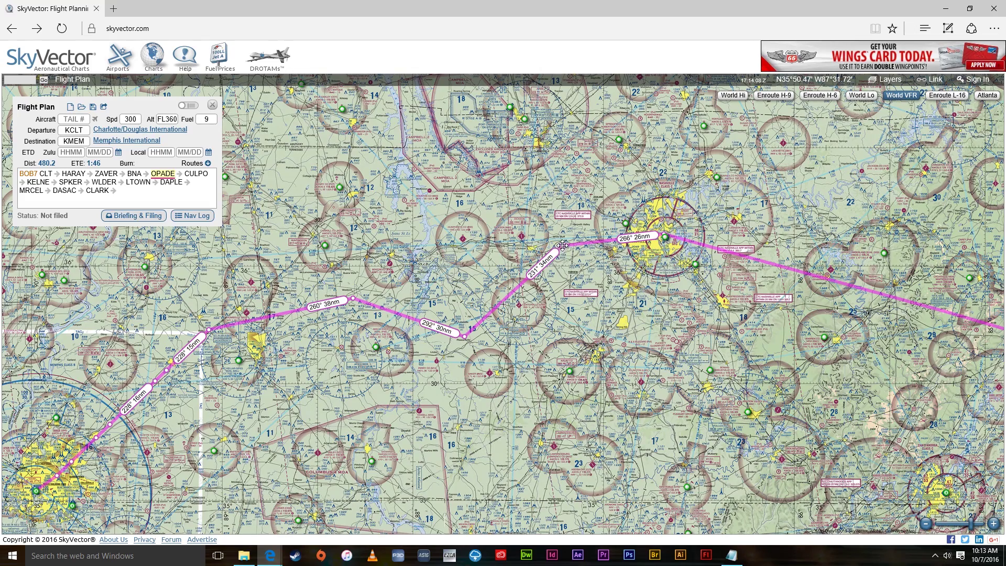
# - Examine the rerouted flight path between Charlotte and Memphis on the chart
pyautogui.moveTo(734, 303); pyautogui.dragTo(657, 303)
pyautogui.scroll(-1, 657, 303)
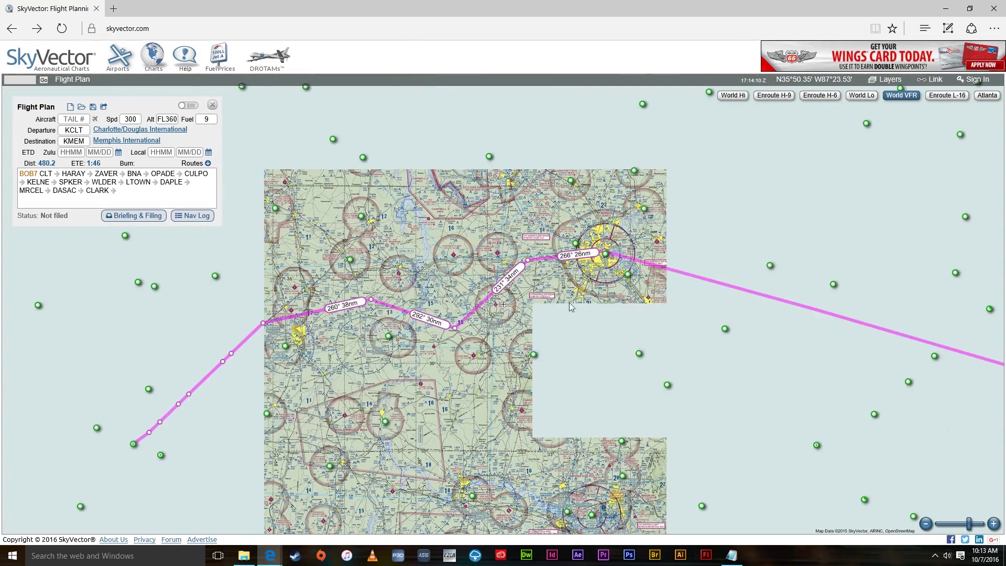
pyautogui.moveTo(526, 324); pyautogui.dragTo(510, 347)
pyautogui.scroll(-1, 515, 343)
pyautogui.moveTo(643, 352); pyautogui.dragTo(632, 324)
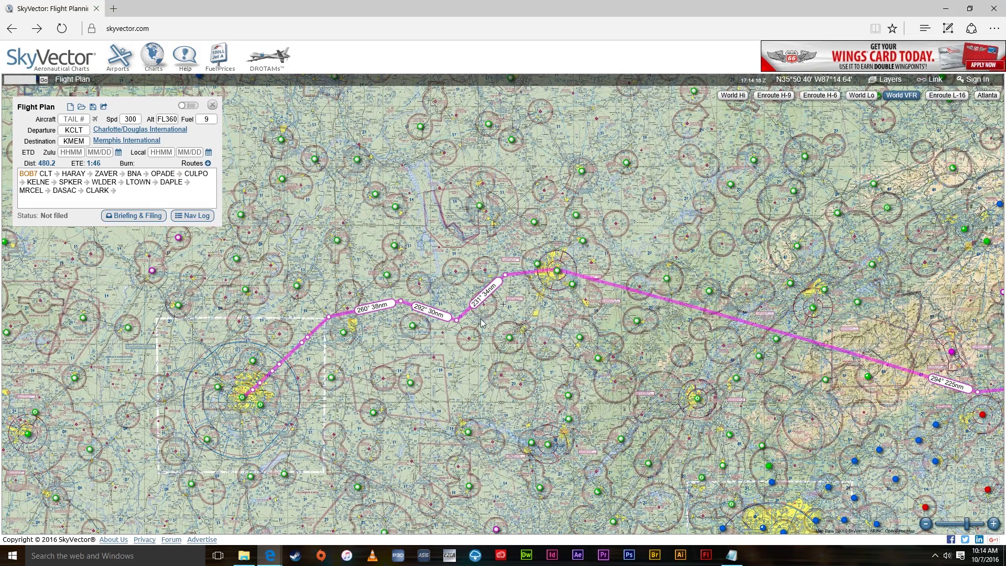
pyautogui.moveTo(743, 330); pyautogui.dragTo(601, 323)
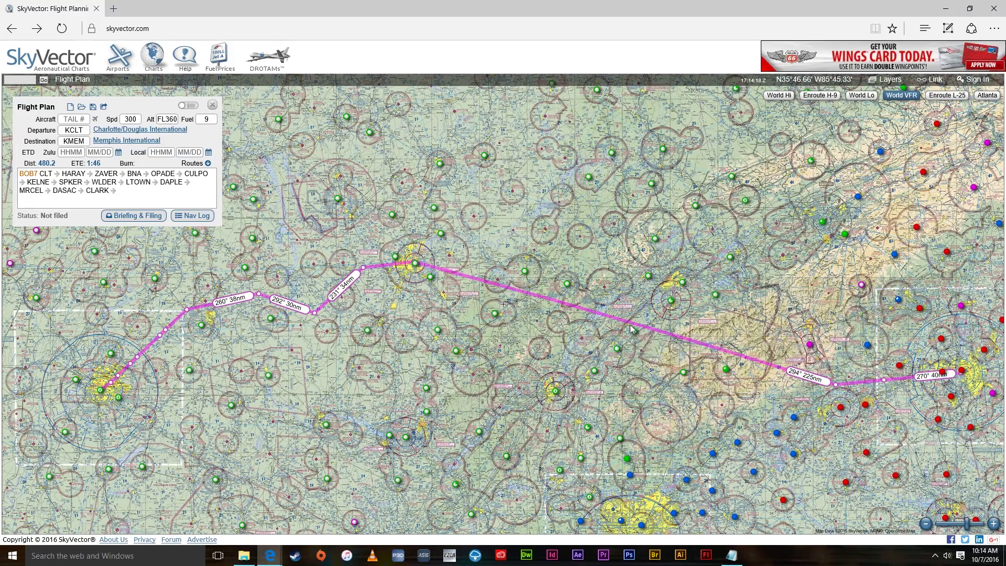
pyautogui.moveTo(245, 226); pyautogui.dragTo(337, 246)
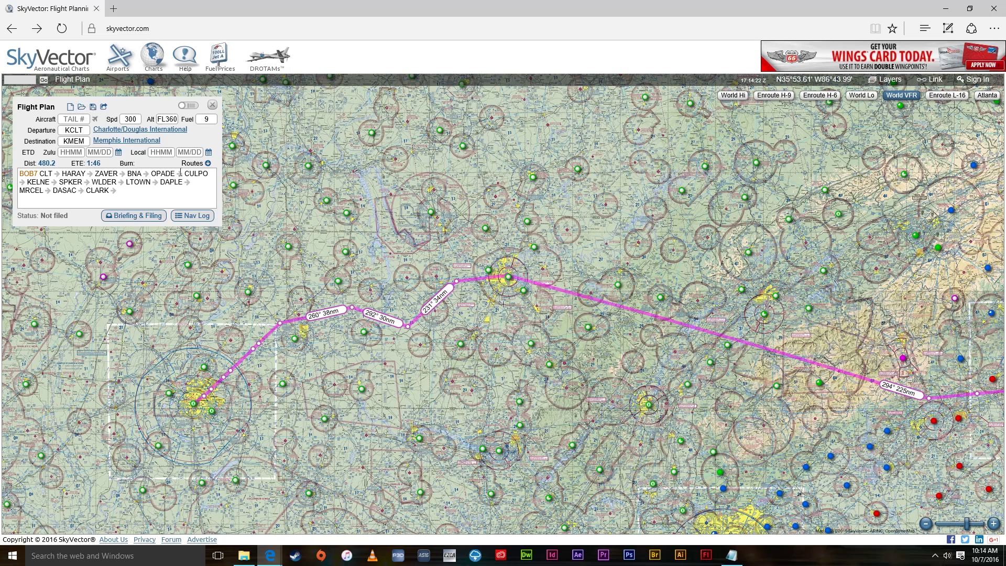
# - Open the flight plan's nav log and examine its waypoint table
pyautogui.moveTo(96, 138)
pyautogui.click(195, 219)
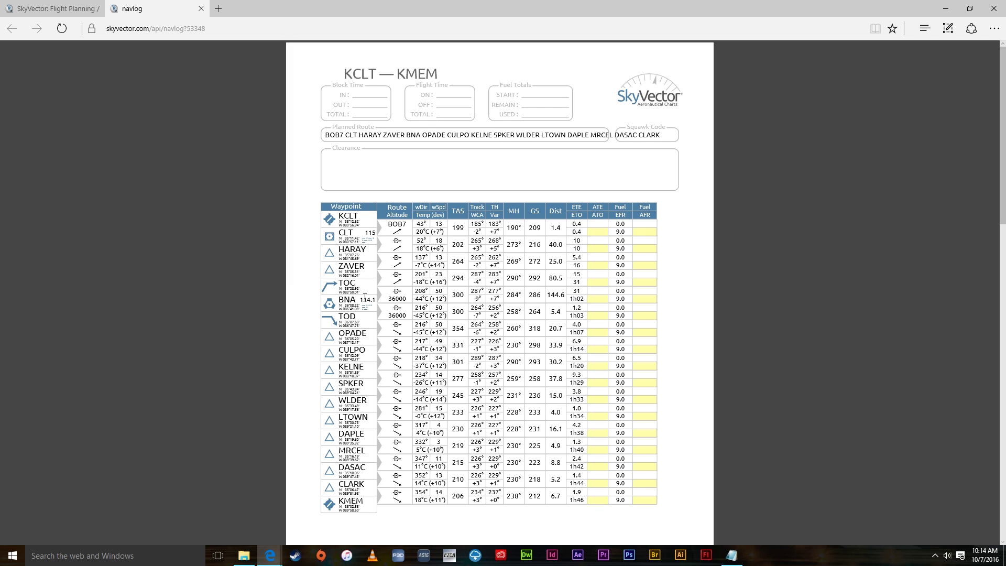
pyautogui.moveTo(347, 322); pyautogui.dragTo(343, 317)
pyautogui.click(350, 317)
pyautogui.click(382, 325)
# - View the Charlotte and Memphis airport diagrams at the end of the nav log, and close the log
pyautogui.scroll(-15, 622, 427)
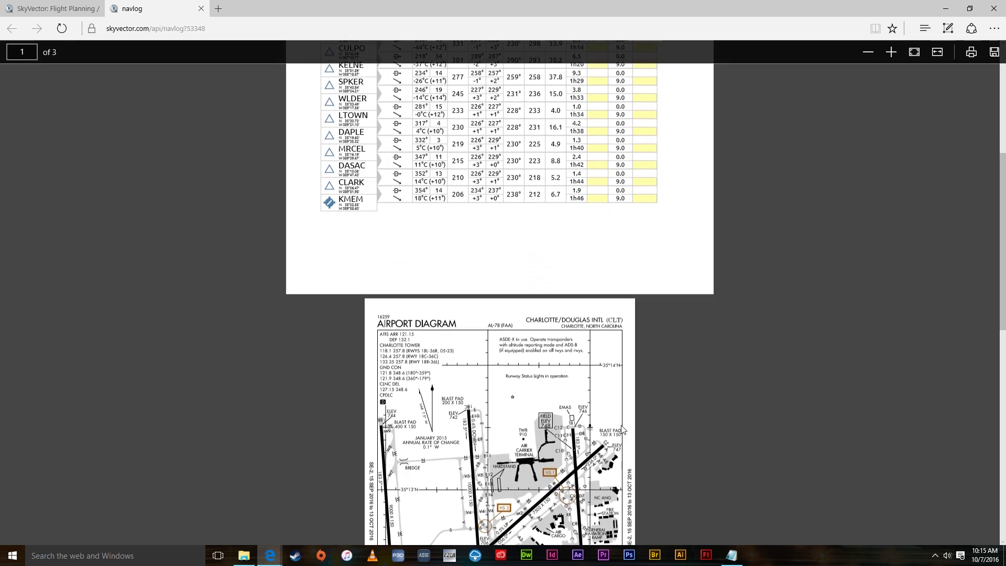
pyautogui.scroll(-2, 511, 284)
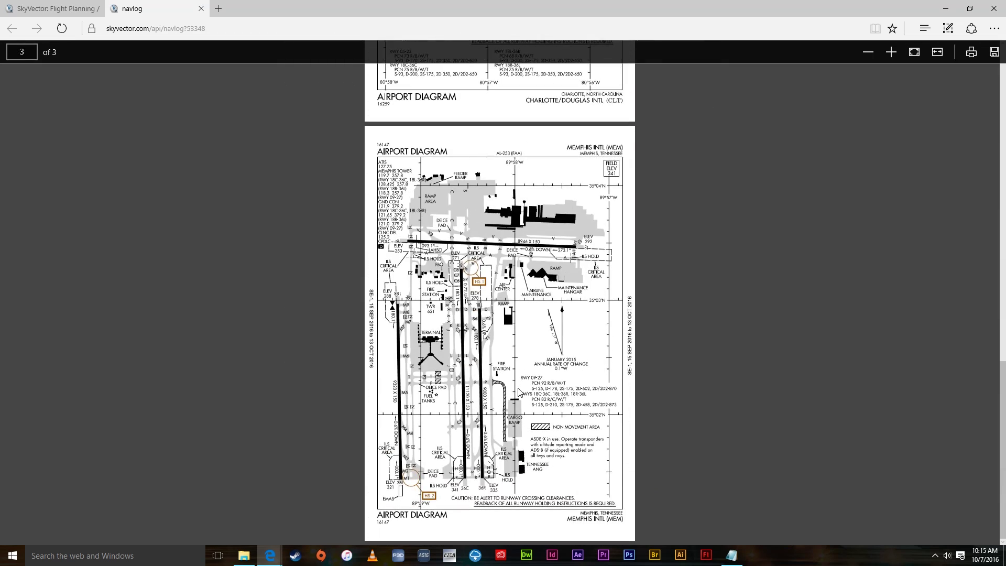
pyautogui.scroll(20, 493, 386)
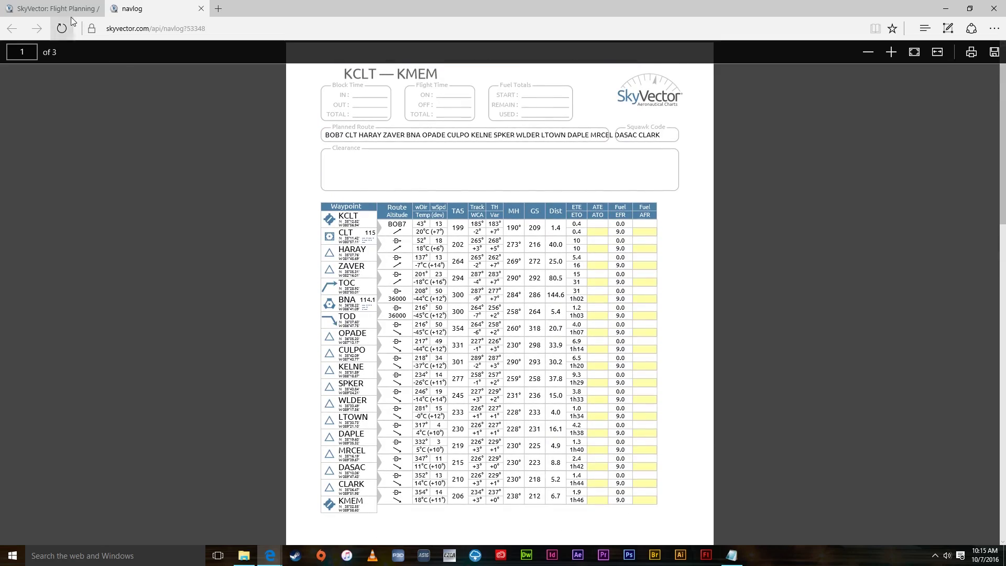
pyautogui.click(201, 8)
# - Follow the route across the chart to Memphis, open the nav log again, and return to the chart with the log kept open
pyautogui.moveTo(280, 78)
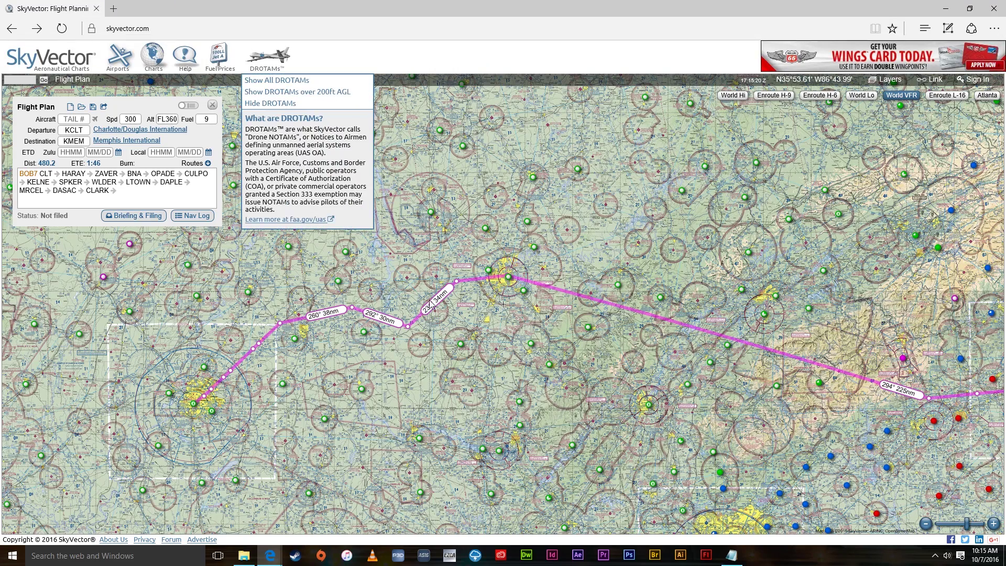
pyautogui.scroll(-2, 618, 357)
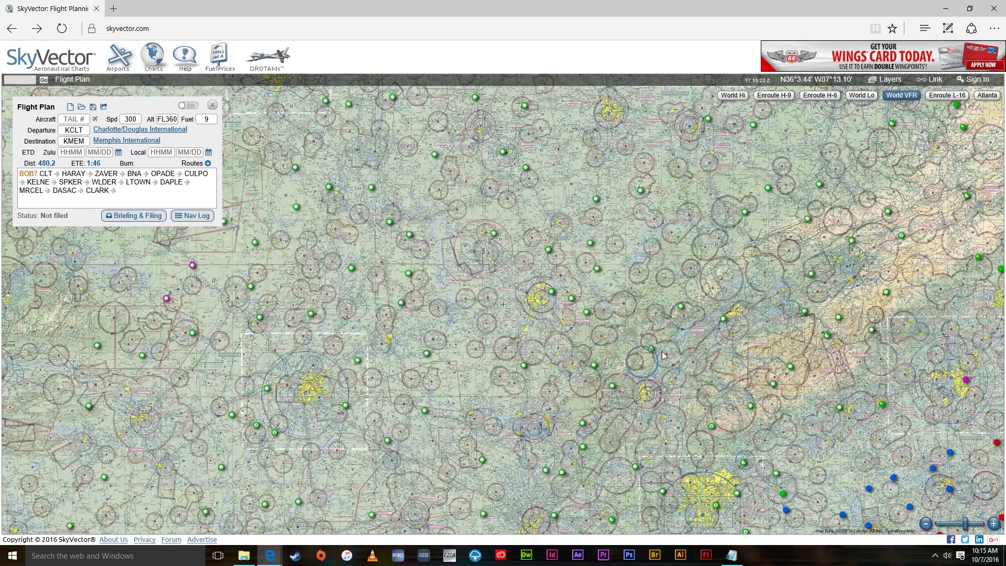
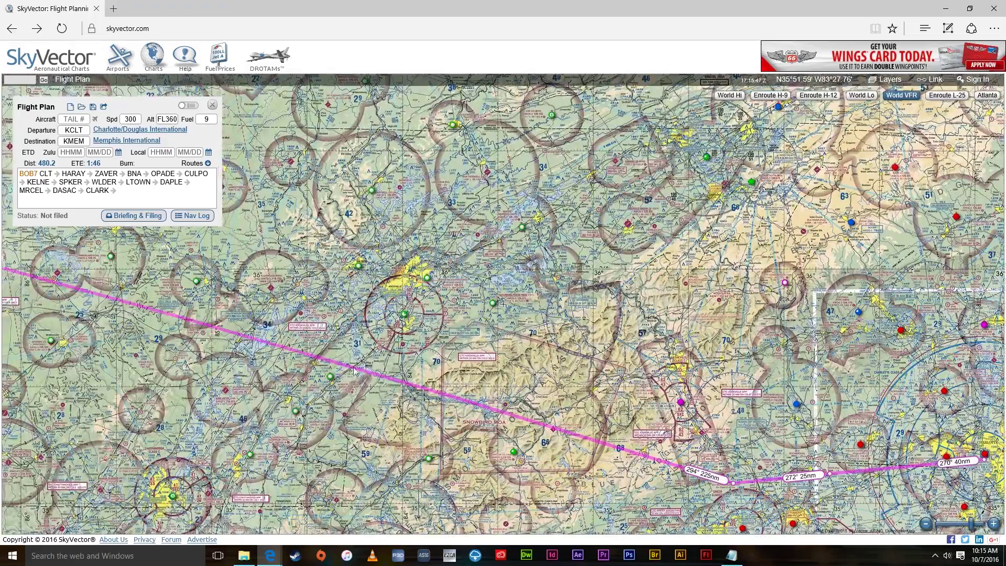
pyautogui.moveTo(325, 309); pyautogui.dragTo(684, 374)
pyautogui.moveTo(354, 374); pyautogui.dragTo(635, 312)
pyautogui.moveTo(183, 416); pyautogui.dragTo(331, 360)
pyautogui.scroll(1, 331, 359)
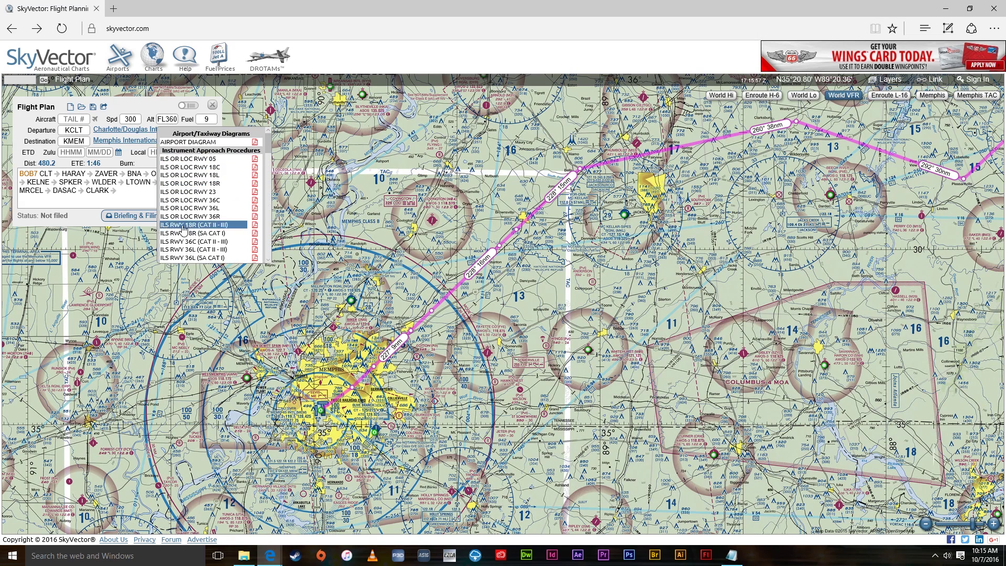
pyautogui.click(203, 218)
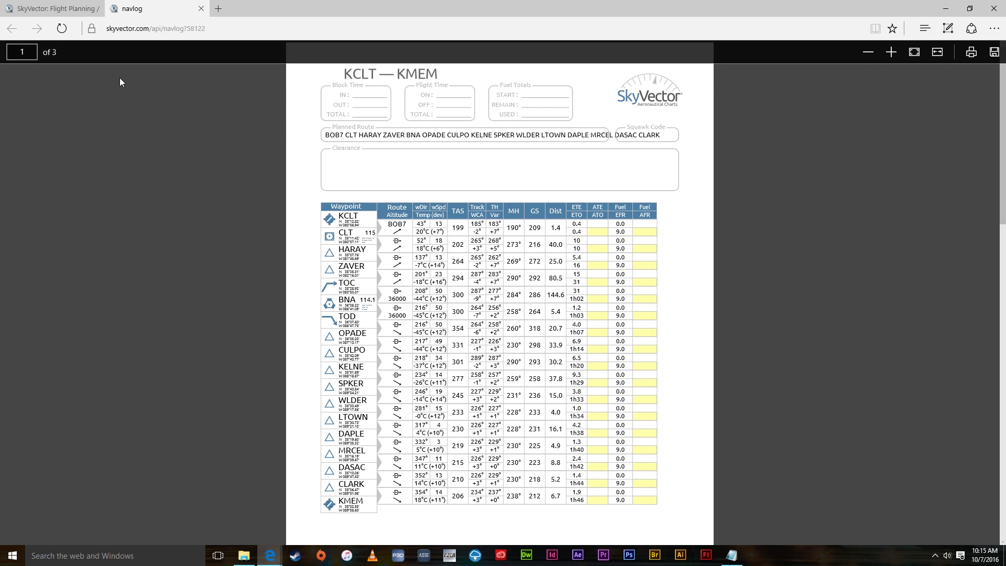
pyautogui.click(56, 9)
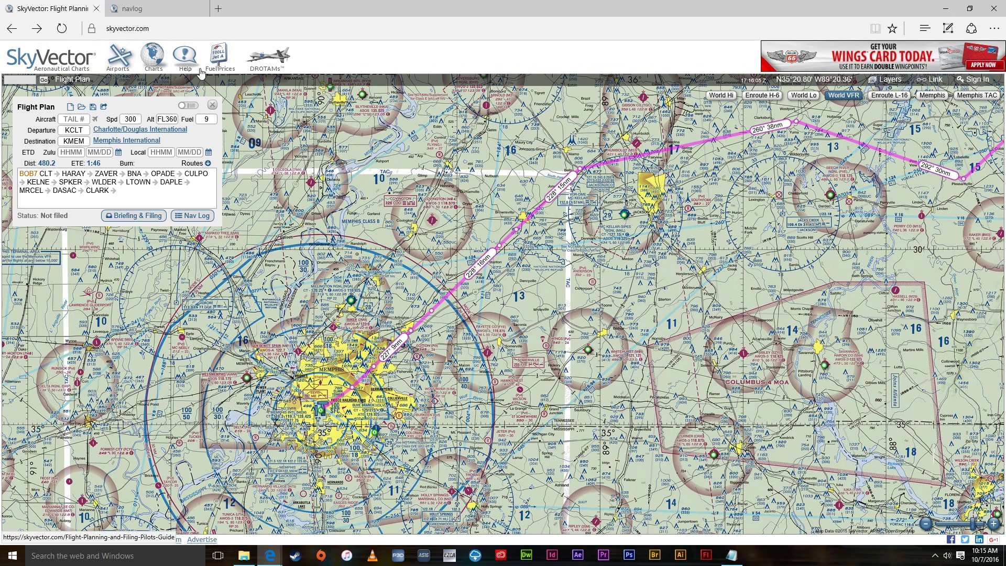
# - Review the flight plan's export options for destination apps and Garmin .fpl files, read the privacy information, and dismiss the export dialog
pyautogui.moveTo(158, 140)
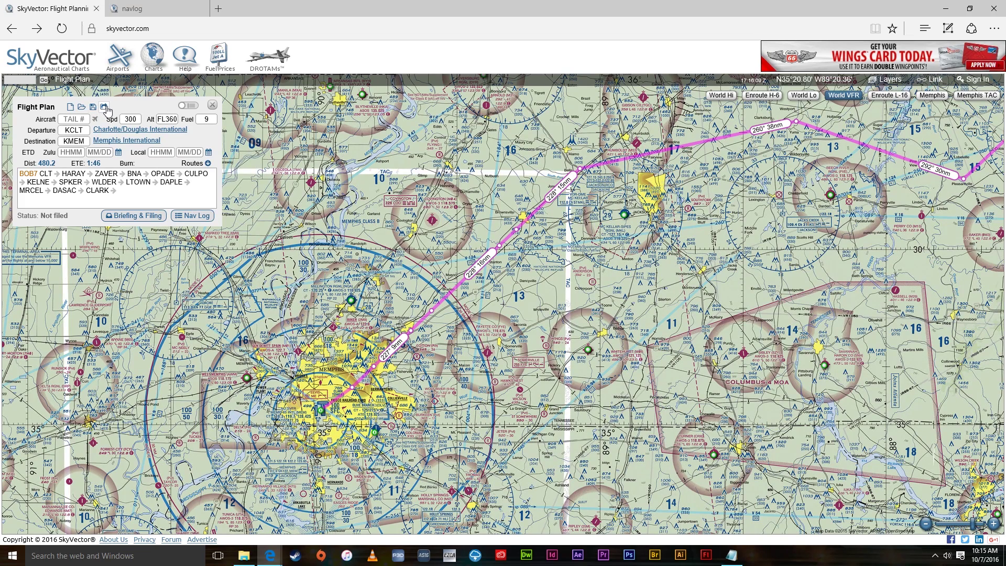
pyautogui.click(105, 108)
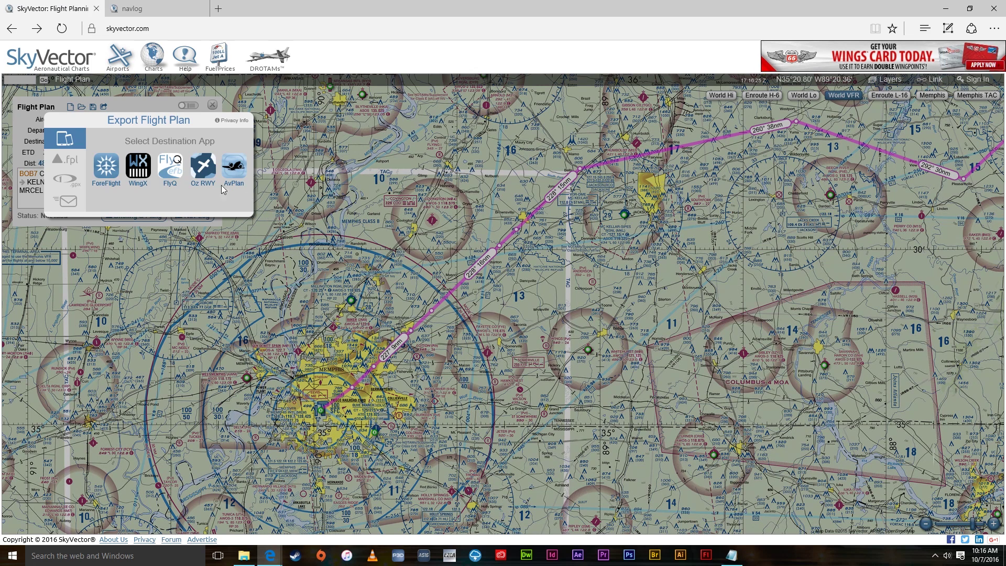
pyautogui.click(72, 159)
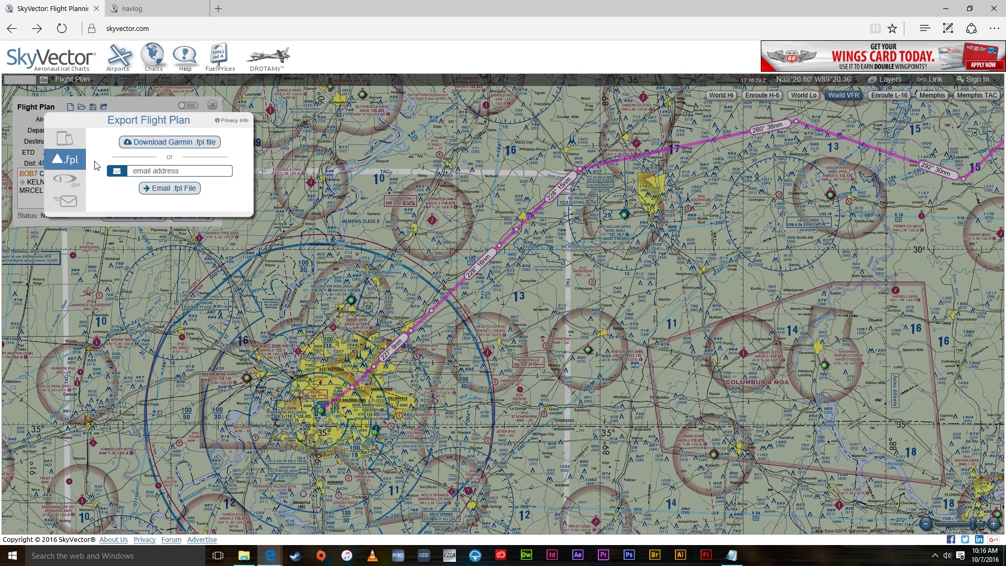
pyautogui.click(65, 139)
pyautogui.click(231, 121)
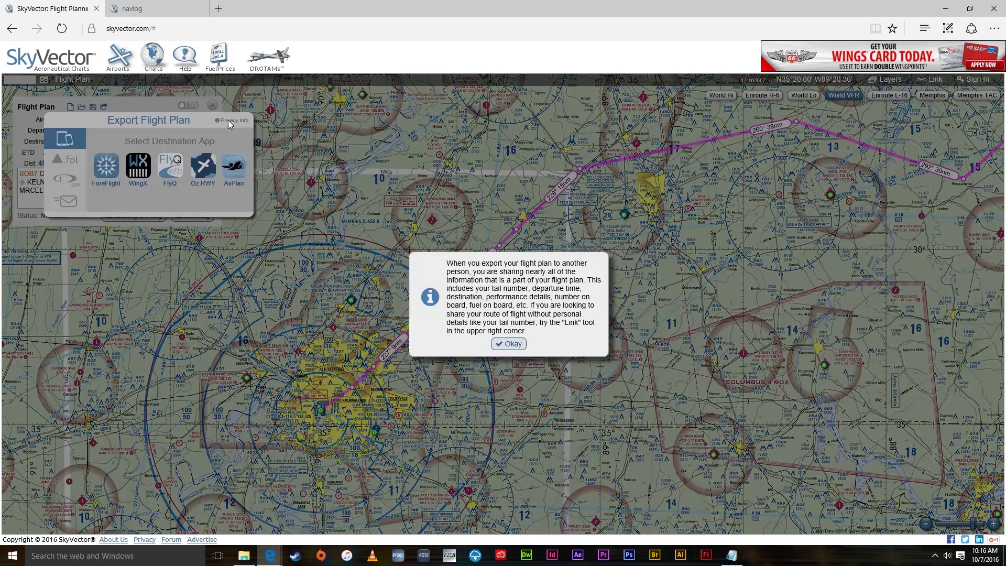
pyautogui.click(507, 345)
pyautogui.click(143, 106)
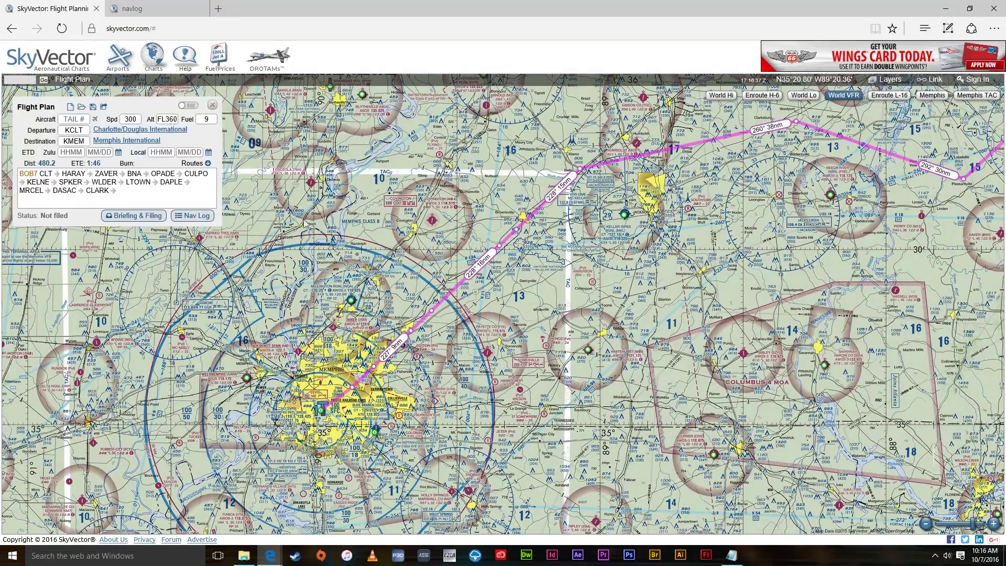
# - Examine the complete Charlotte to Memphis route on the World VFR chart, from a regional overview back to a closer view
pyautogui.scroll(-1, 403, 285)
pyautogui.moveTo(655, 283); pyautogui.dragTo(429, 312)
pyautogui.scroll(-1, 451, 293)
pyautogui.moveTo(633, 295); pyautogui.dragTo(440, 342)
pyautogui.scroll(-2, 440, 343)
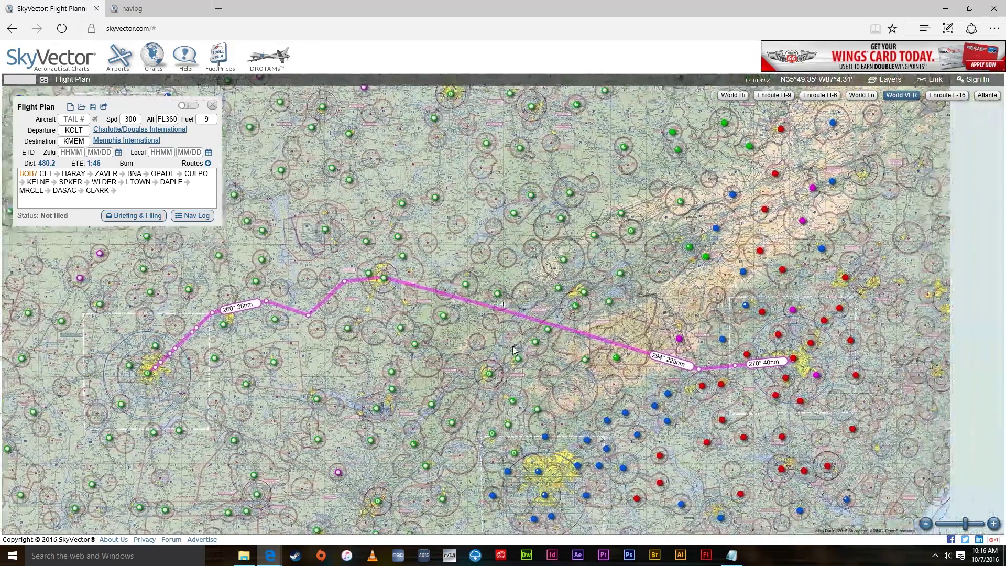
pyautogui.moveTo(512, 346)
pyautogui.mouseDown()
pyautogui.moveTo(446, 344)
pyautogui.moveTo(527, 346)
pyautogui.mouseUp()
pyautogui.scroll(-1, 527, 346)
pyautogui.scroll(-3, 538, 349)
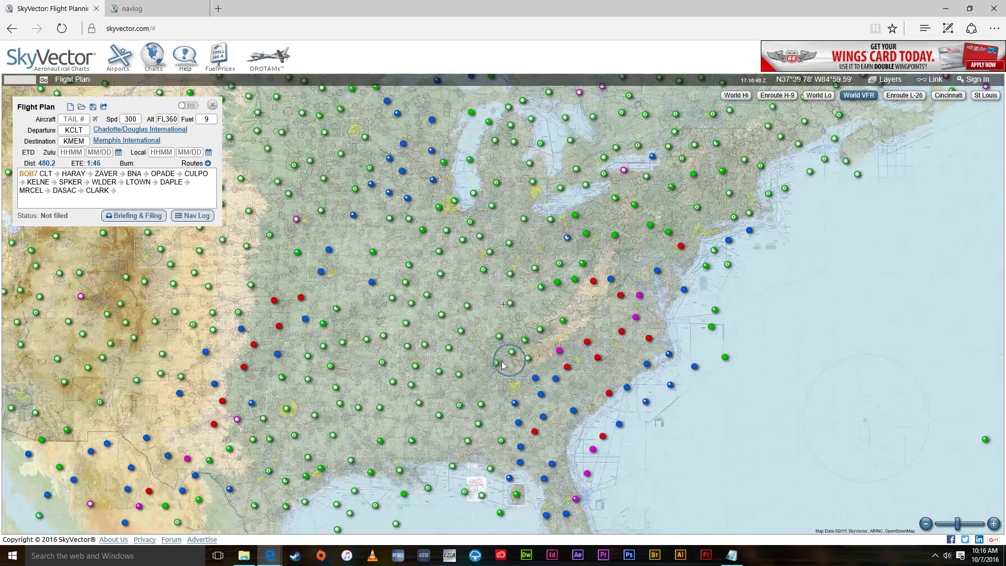
pyautogui.moveTo(428, 368); pyautogui.dragTo(537, 368)
pyautogui.rightClick(537, 368)
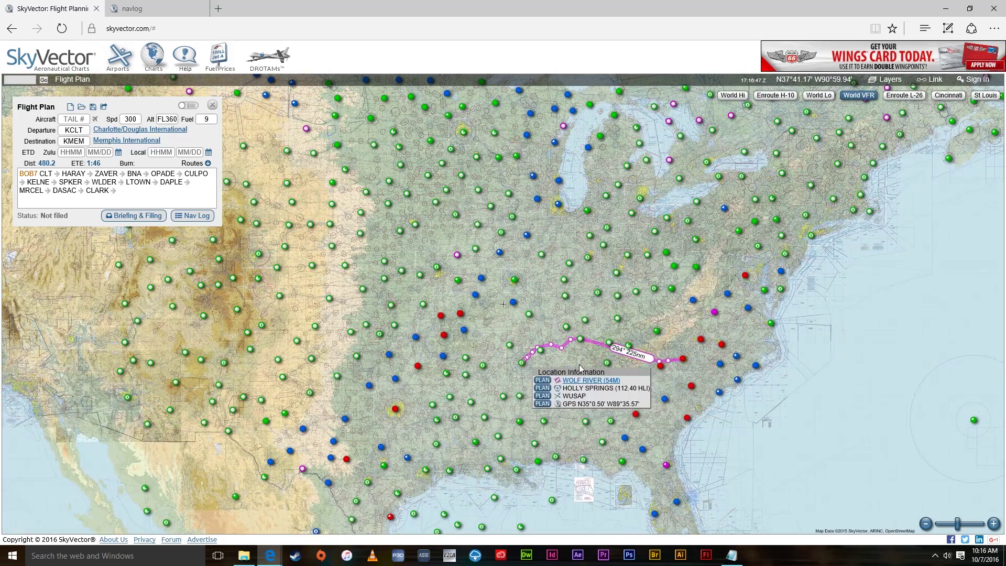
pyautogui.moveTo(420, 387); pyautogui.dragTo(531, 417)
pyautogui.moveTo(712, 407); pyautogui.dragTo(404, 408)
pyautogui.scroll(1, 403, 408)
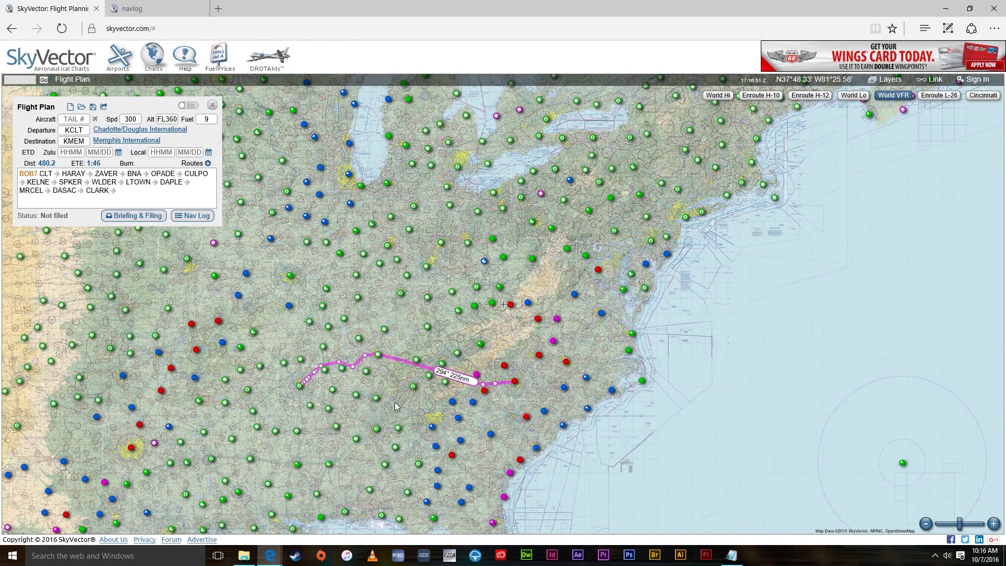
pyautogui.moveTo(394, 402); pyautogui.dragTo(414, 388)
pyautogui.scroll(1, 414, 388)
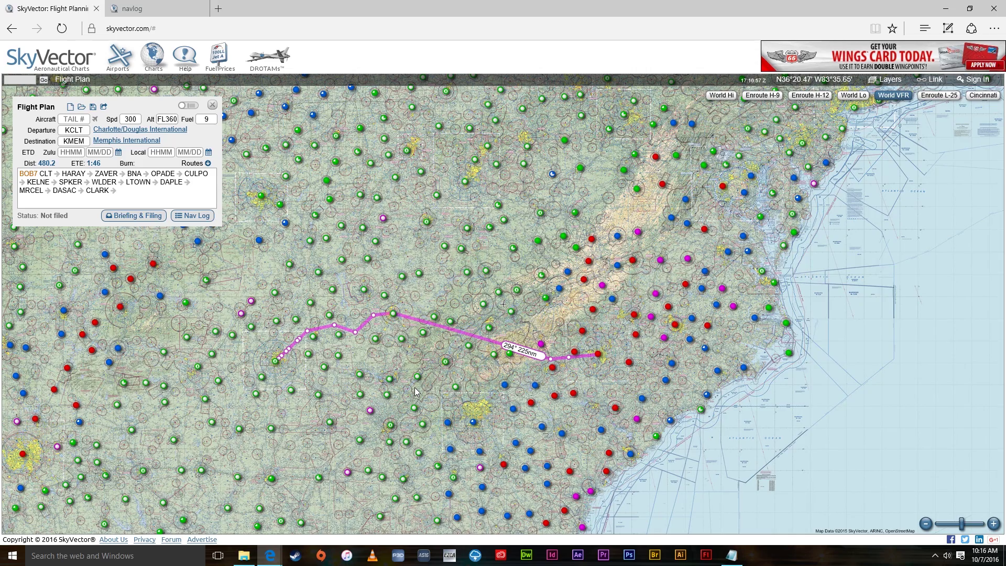
pyautogui.scroll(1, 440, 406)
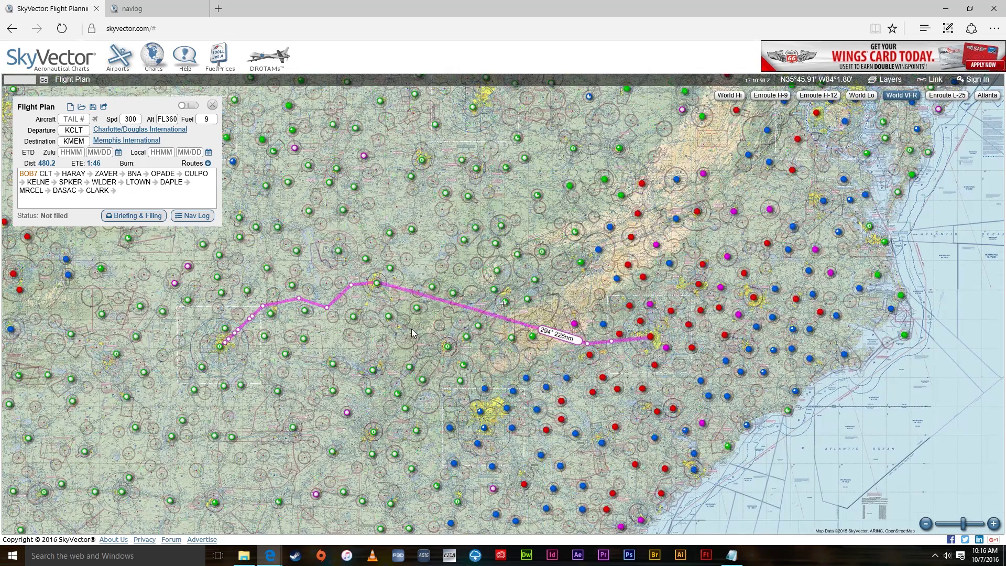
pyautogui.scroll(1, 412, 329)
pyautogui.moveTo(412, 332); pyautogui.dragTo(428, 394)
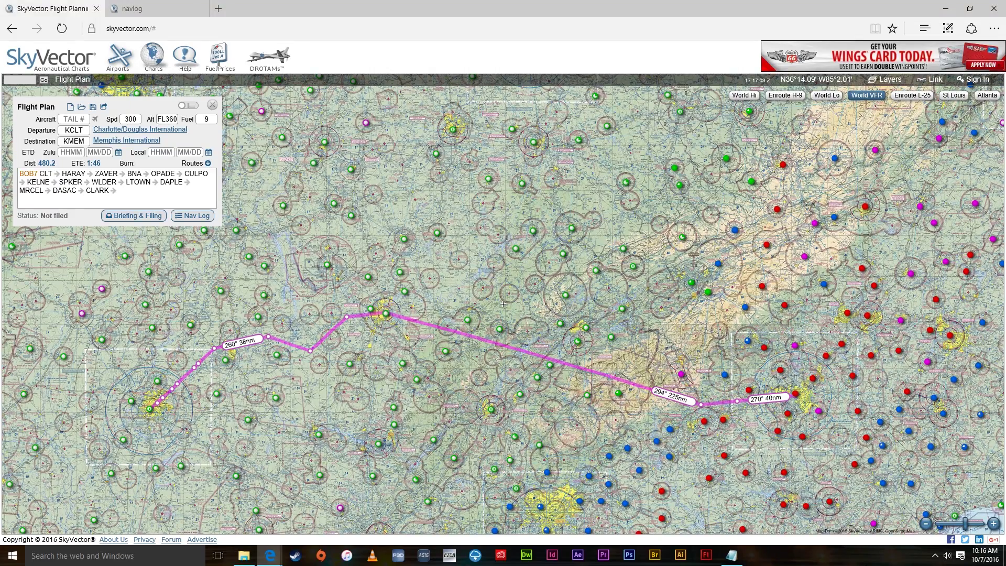